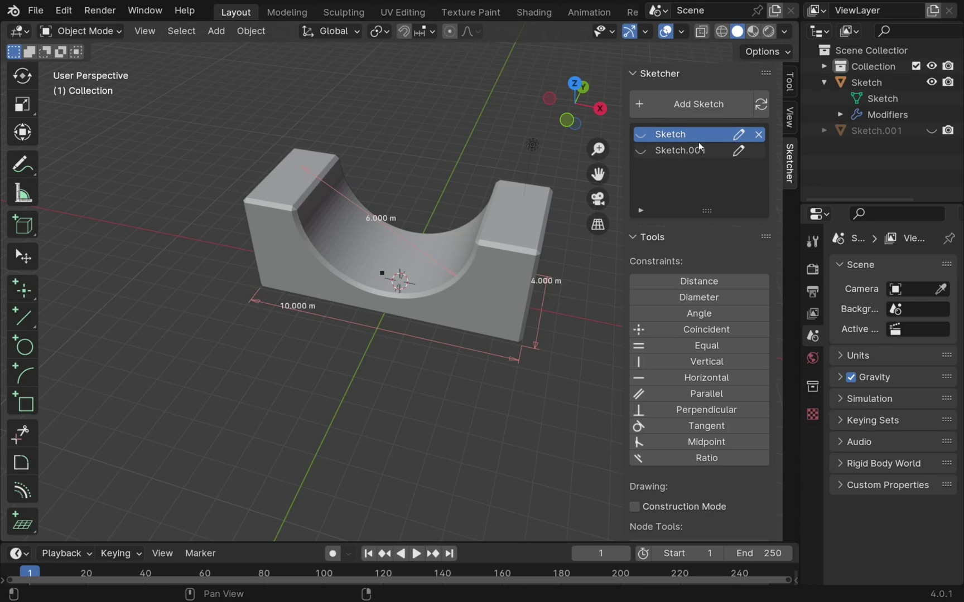
Step: Open 'Sketch' for editing and view its 10 m by 4 m rectangle from Top Orthographic
left_click(738, 134)
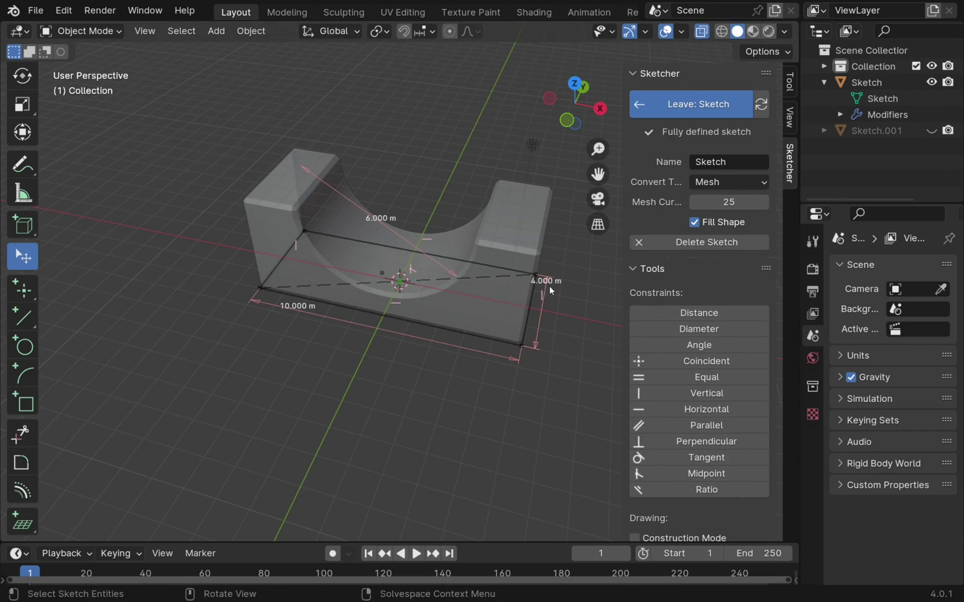
left_click(575, 85)
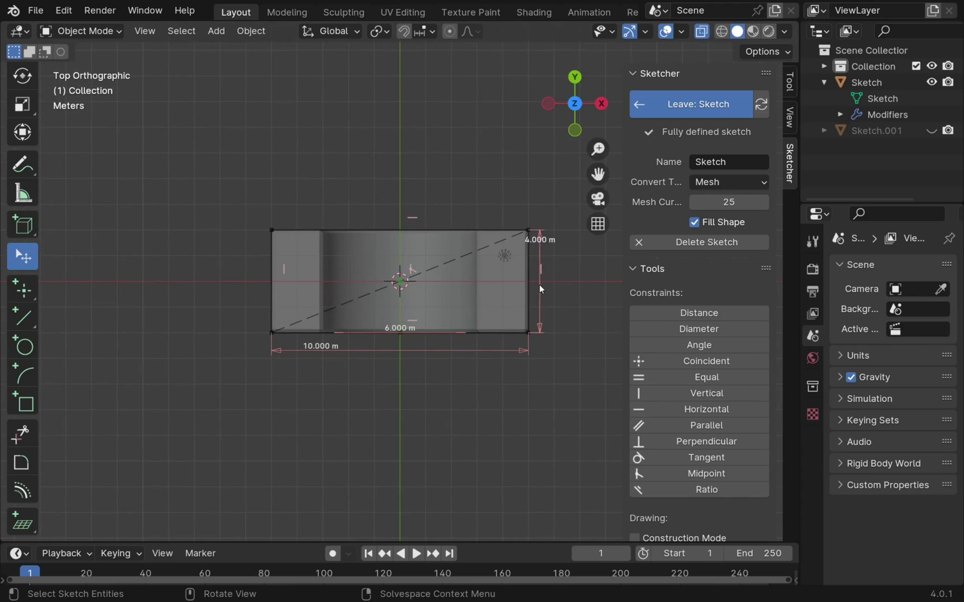
Step: Leave the sketch and change the cutout diameter from 6 m to 4 m, rebuilding the solid
left_click(683, 103)
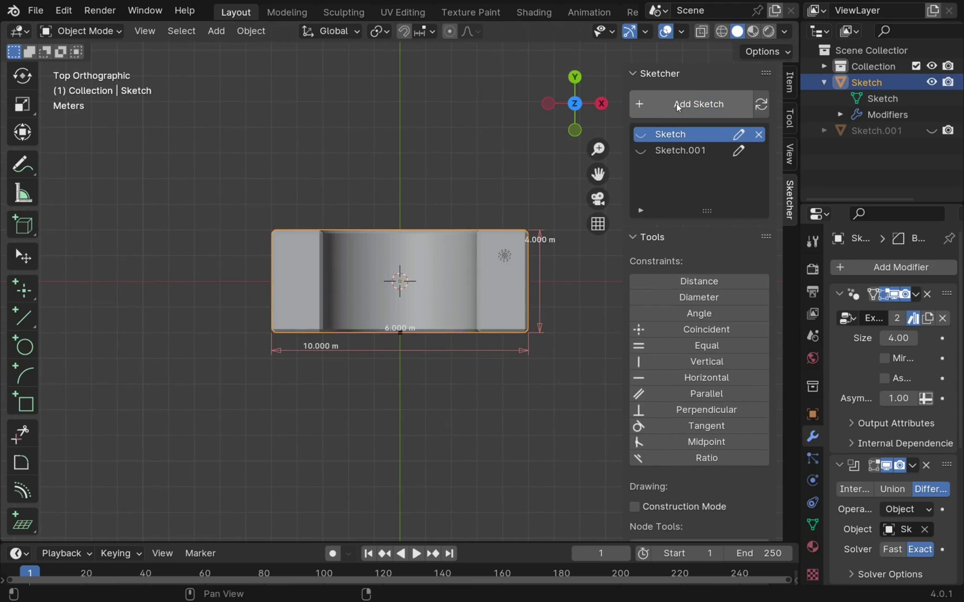
middle_click_drag(478, 323, 420, 226)
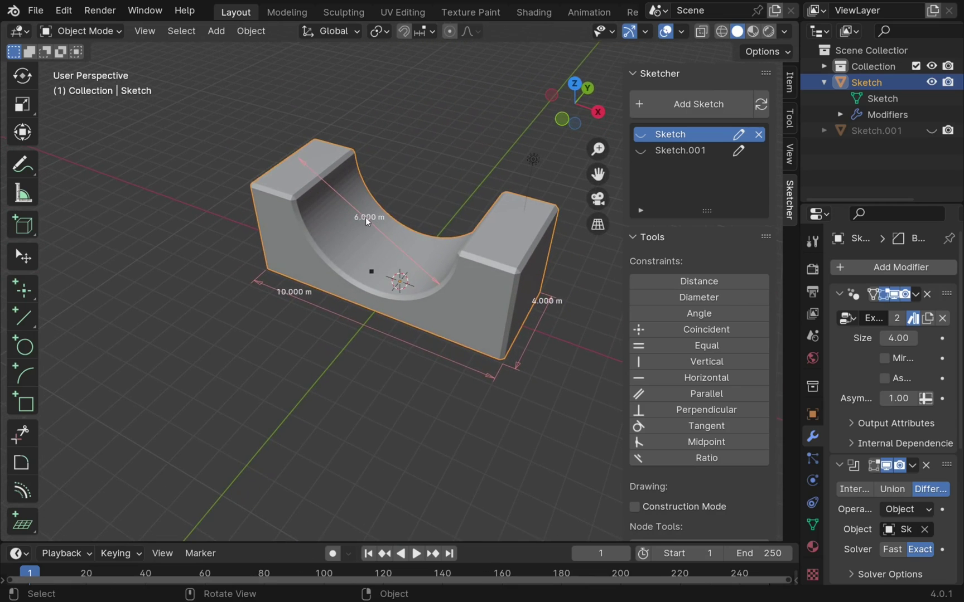
right_click(372, 221)
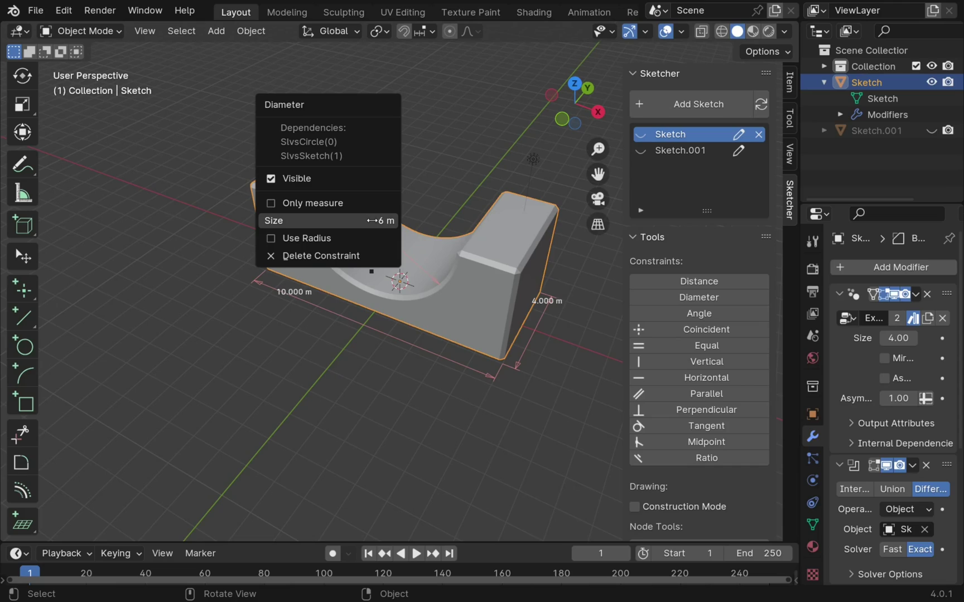
left_click(381, 221)
type("4")
key("Return")
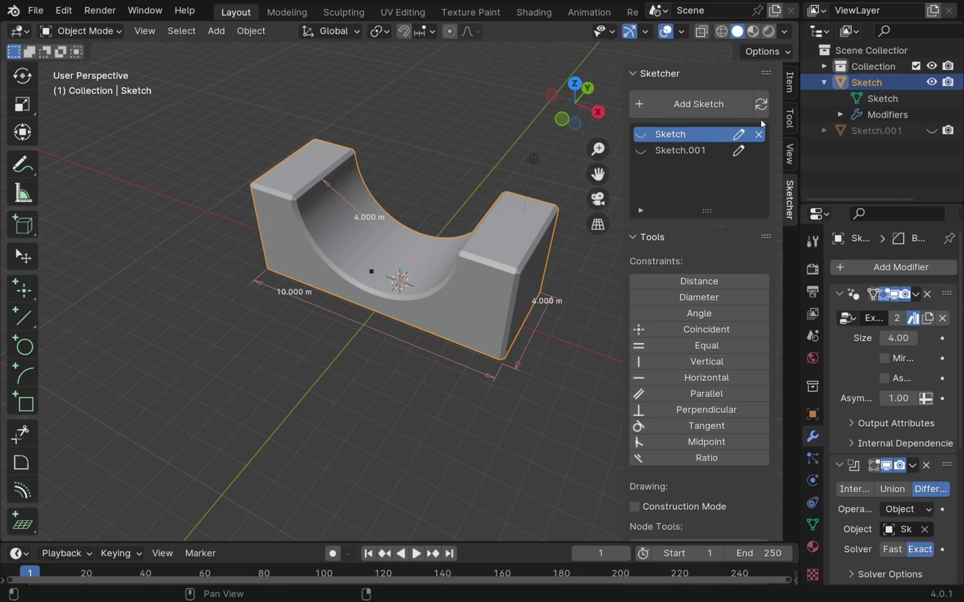
left_click(764, 111)
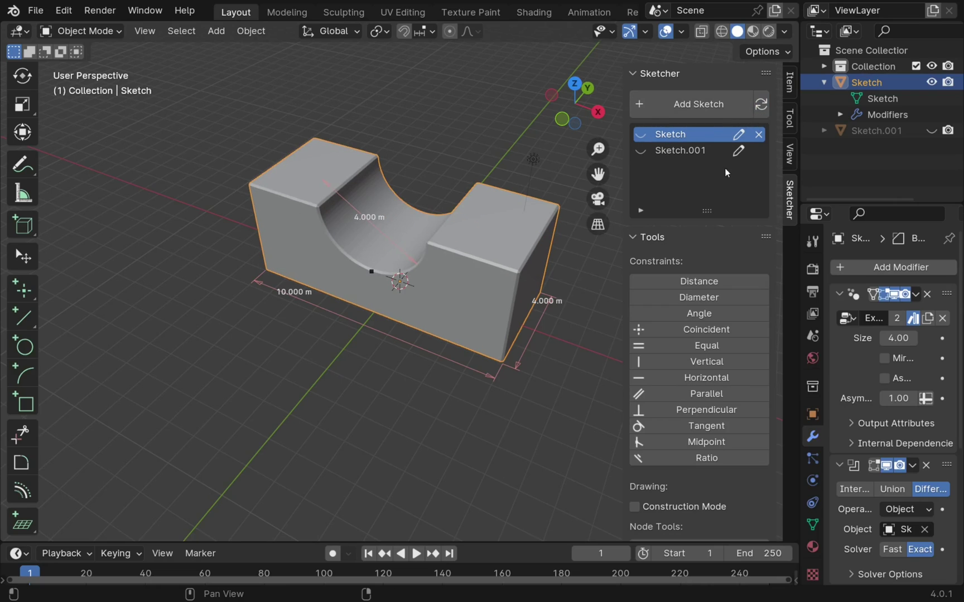
Step: Change the 10 m length to 9 m, rebuild the solid, and make Sketch.001 active
left_click(291, 290)
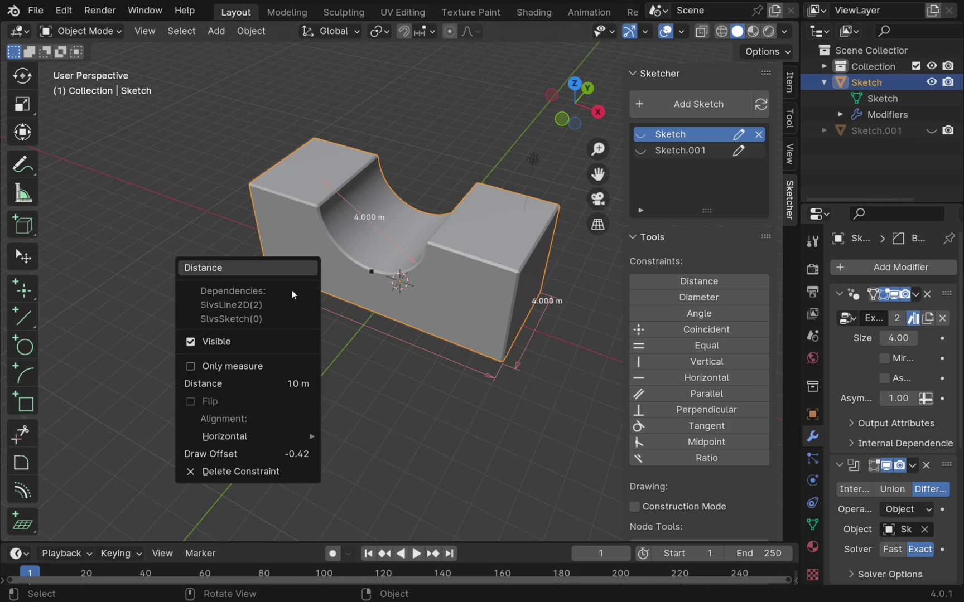
left_click(298, 385)
type("9")
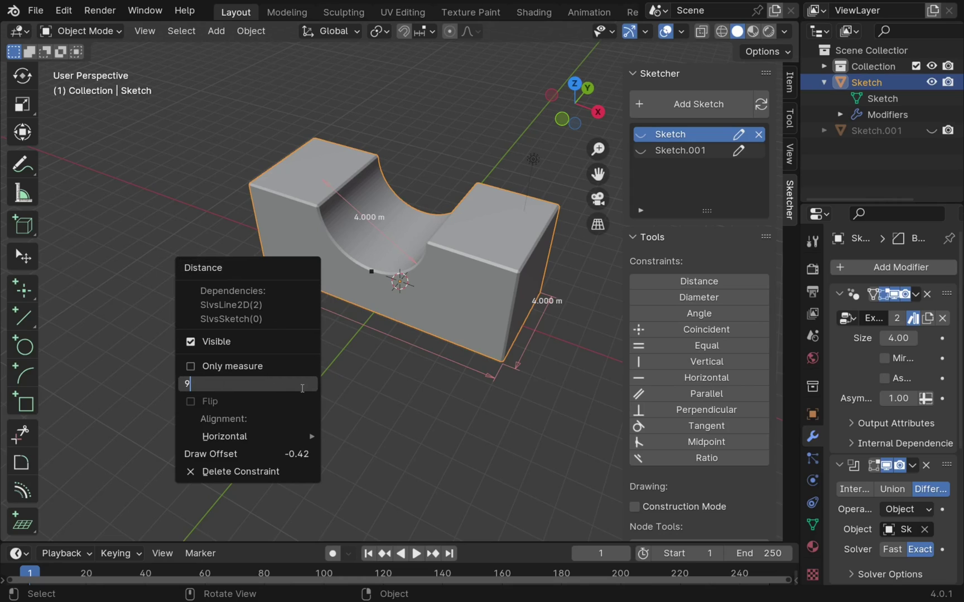
key("Return")
left_click(759, 103)
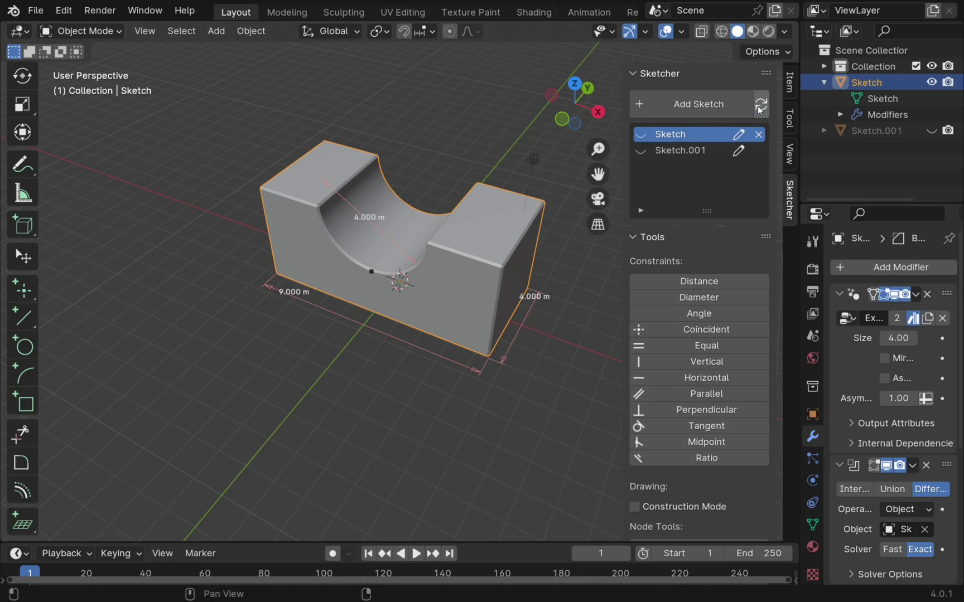
left_click(431, 302)
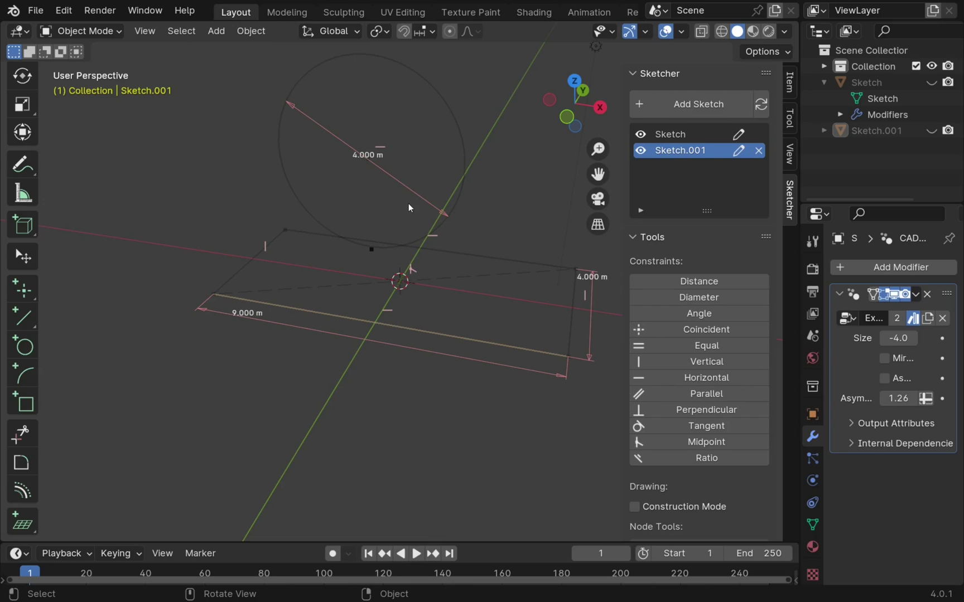
Step: Enter edit mode on Sketch.001 and select its dashed construction line through the origin
left_click(695, 135)
left_click(735, 154)
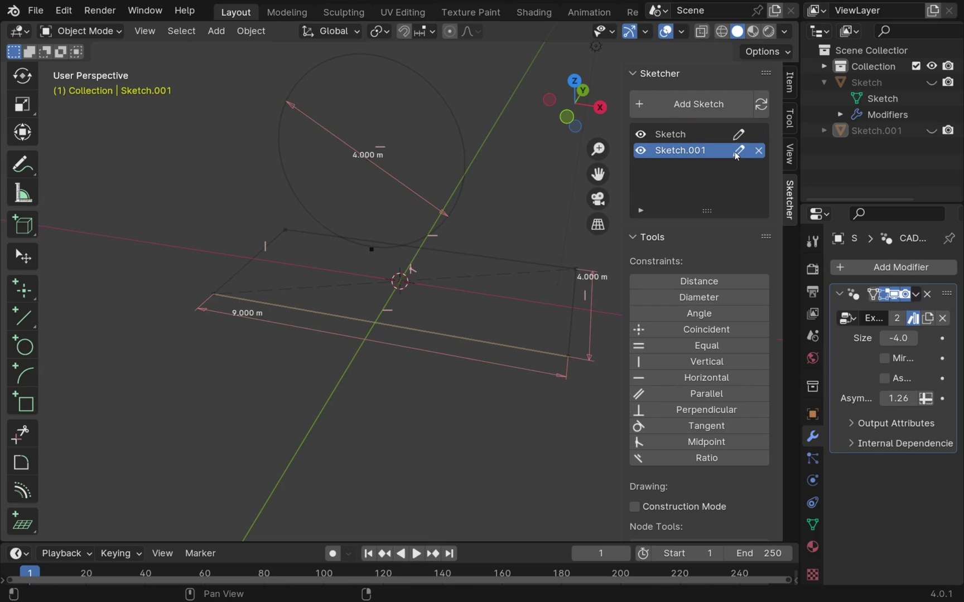
left_click(736, 152)
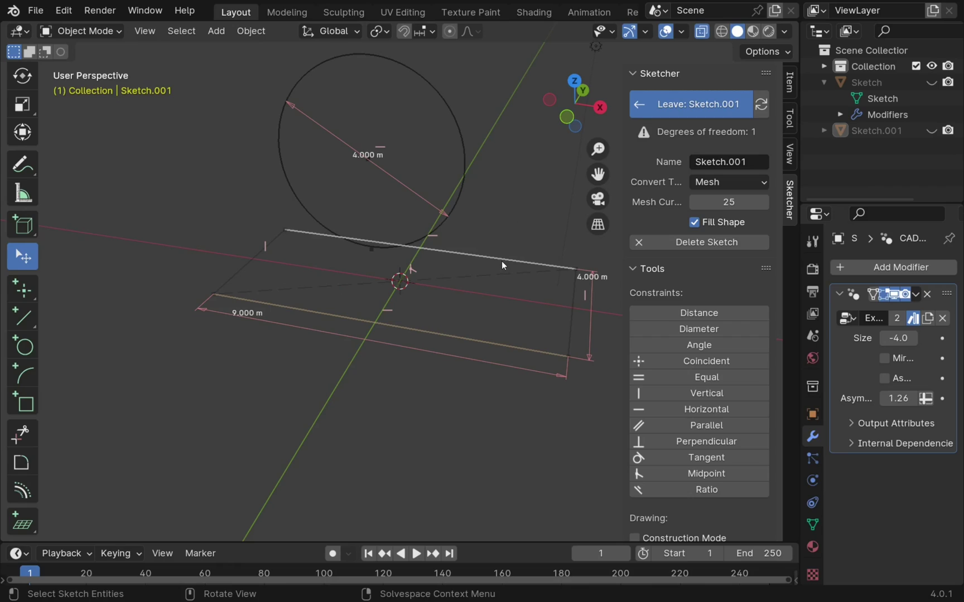
left_click(466, 279)
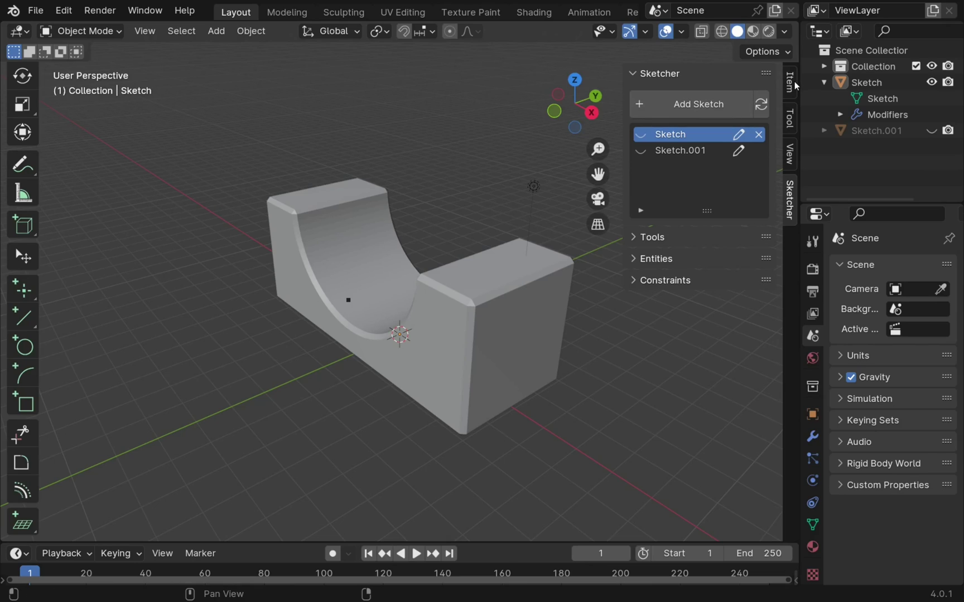
key("n")
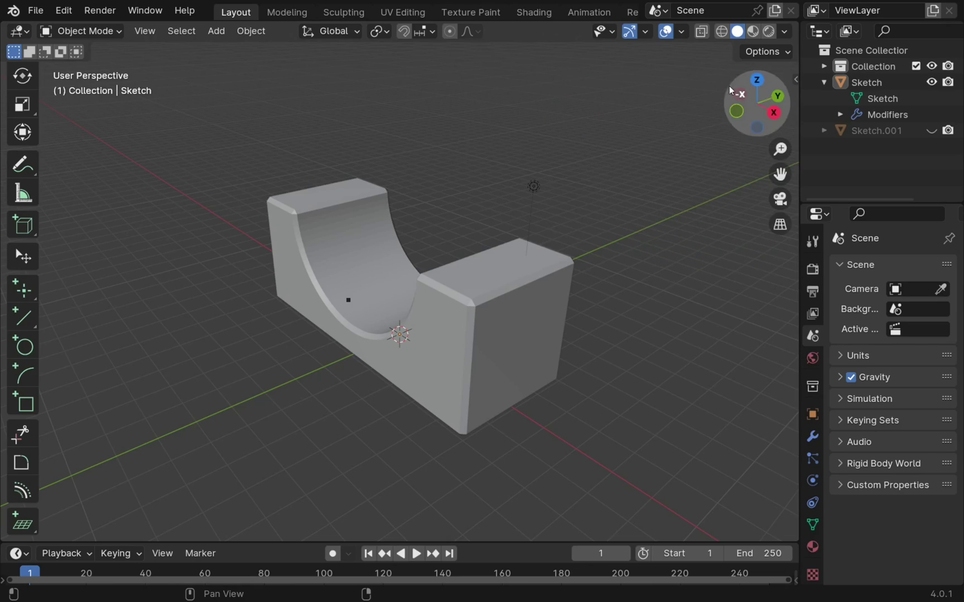
key("n")
key("n")
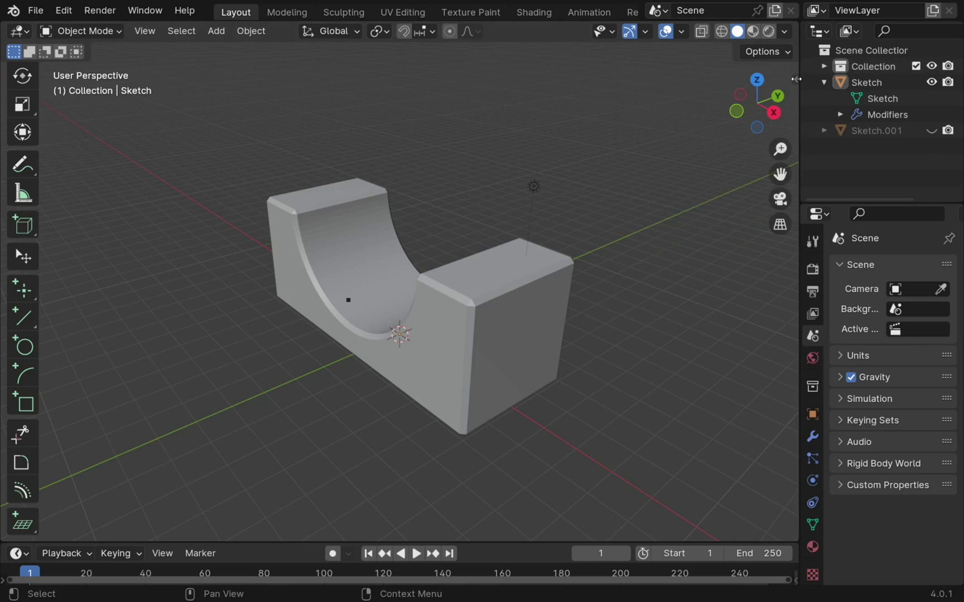
key("n")
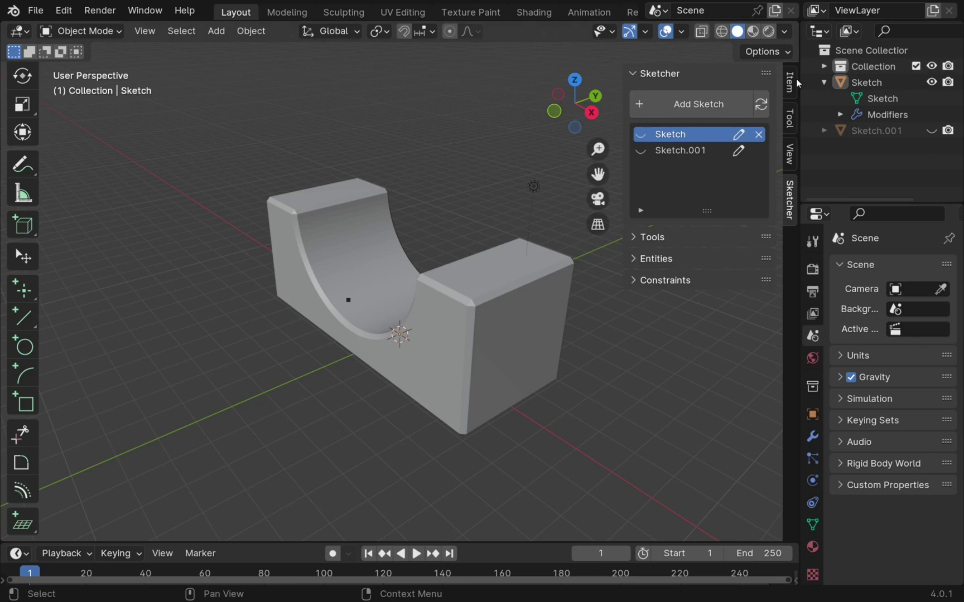
left_click(797, 82)
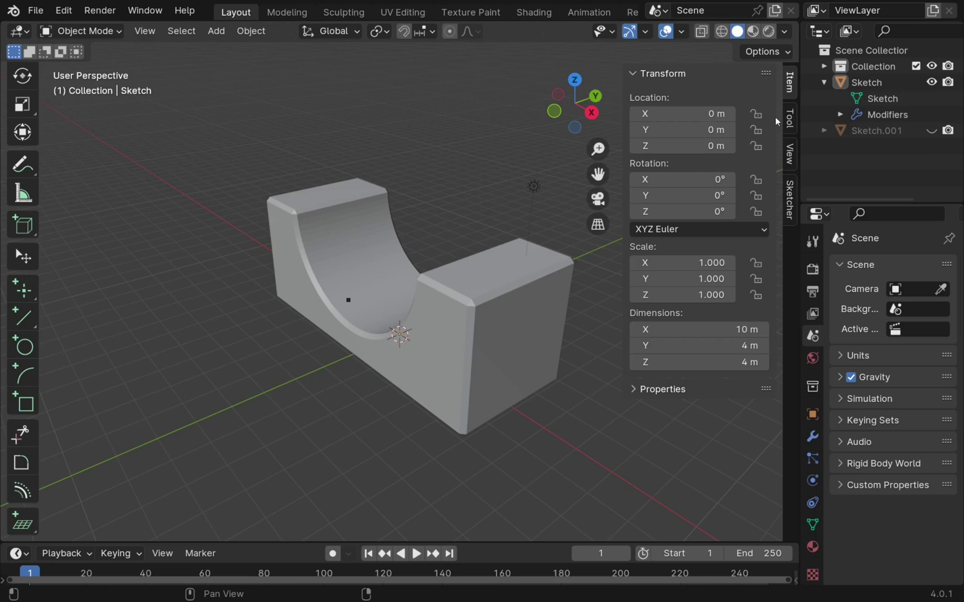
left_click(793, 206)
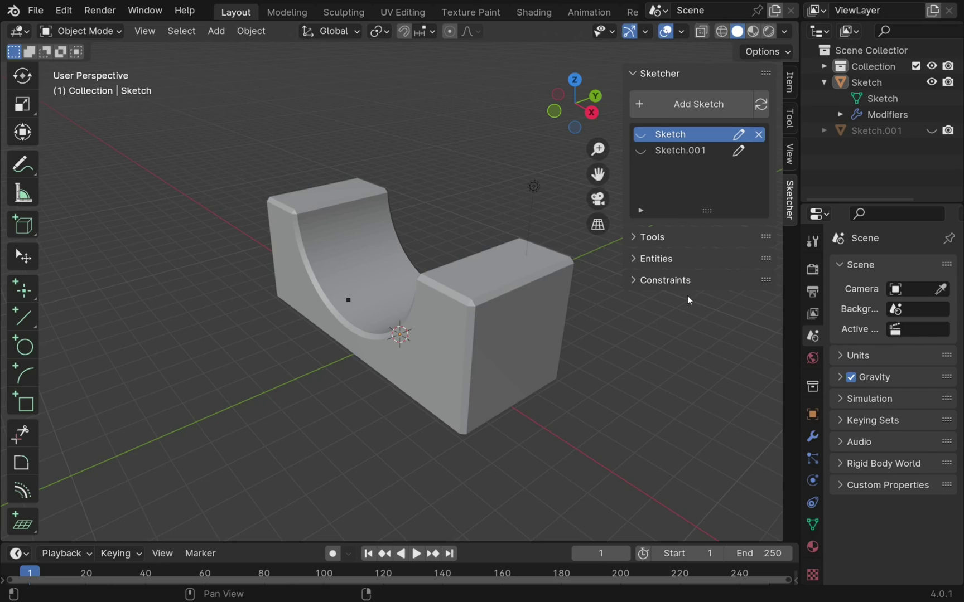
Step: Enable CAD Sketcher's debug settings in the add-on preferences, then close Preferences
left_click(63, 15)
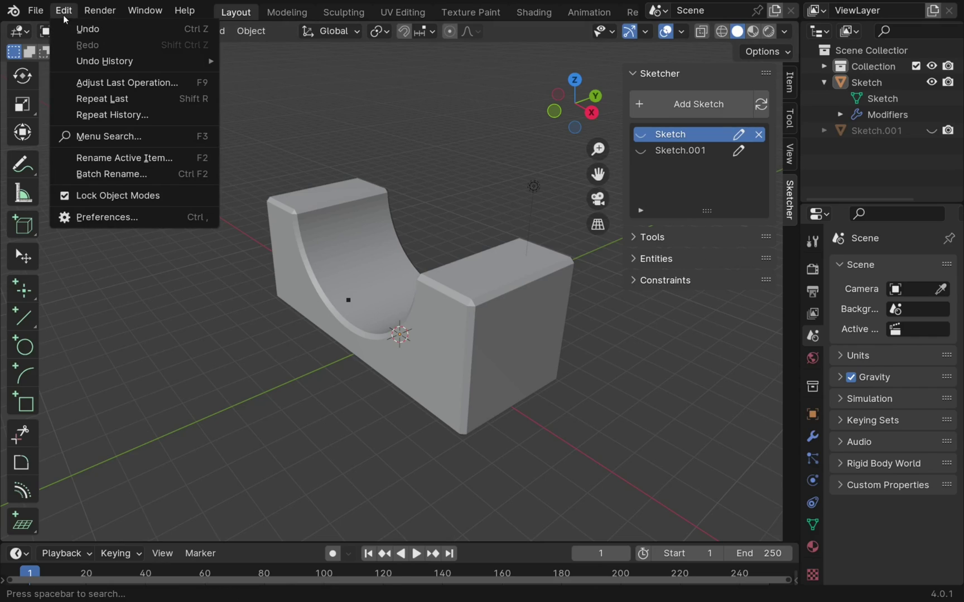
left_click(118, 220)
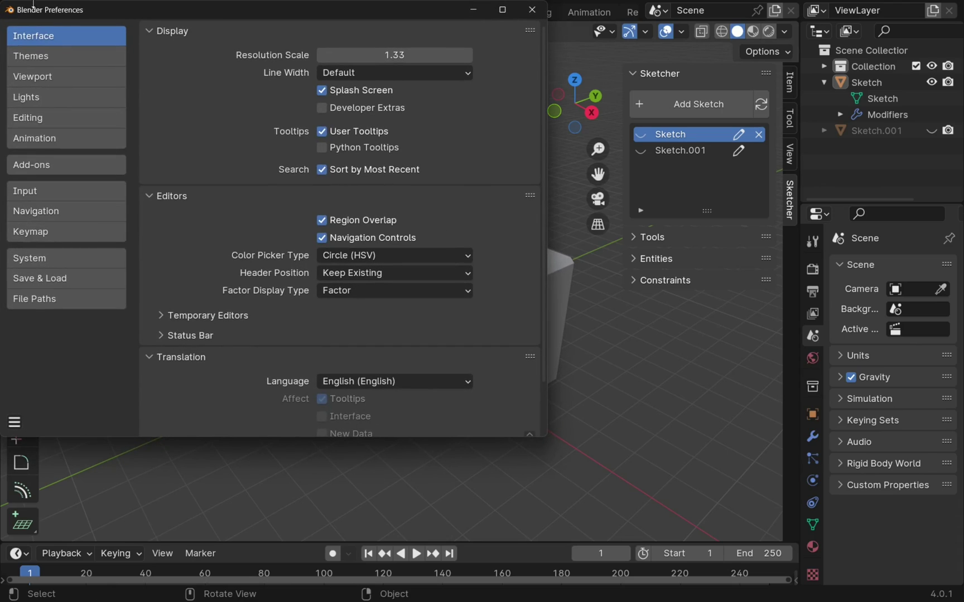
left_click(24, 165)
left_click(150, 105)
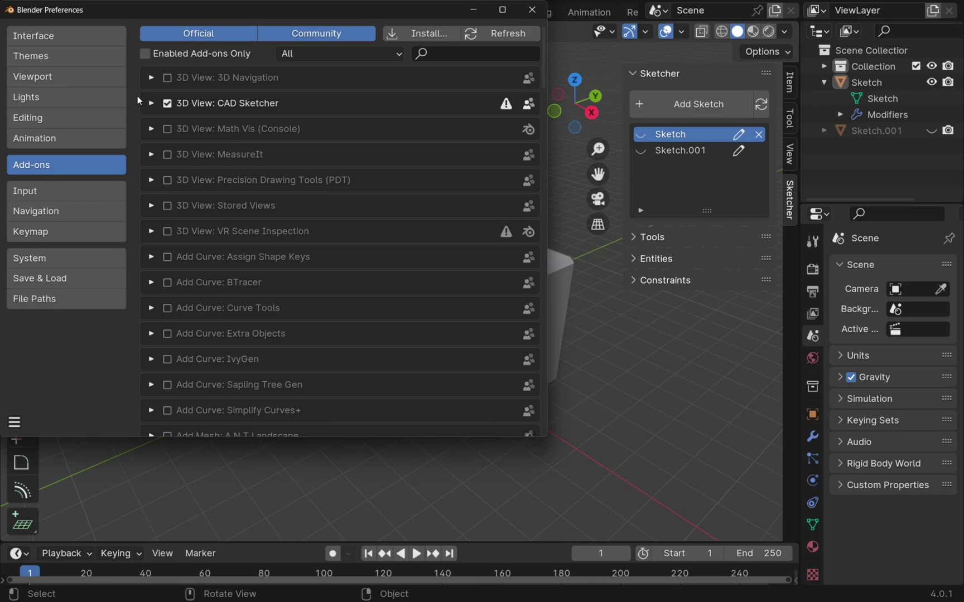
left_click(151, 105)
left_click(151, 104)
left_click(151, 105)
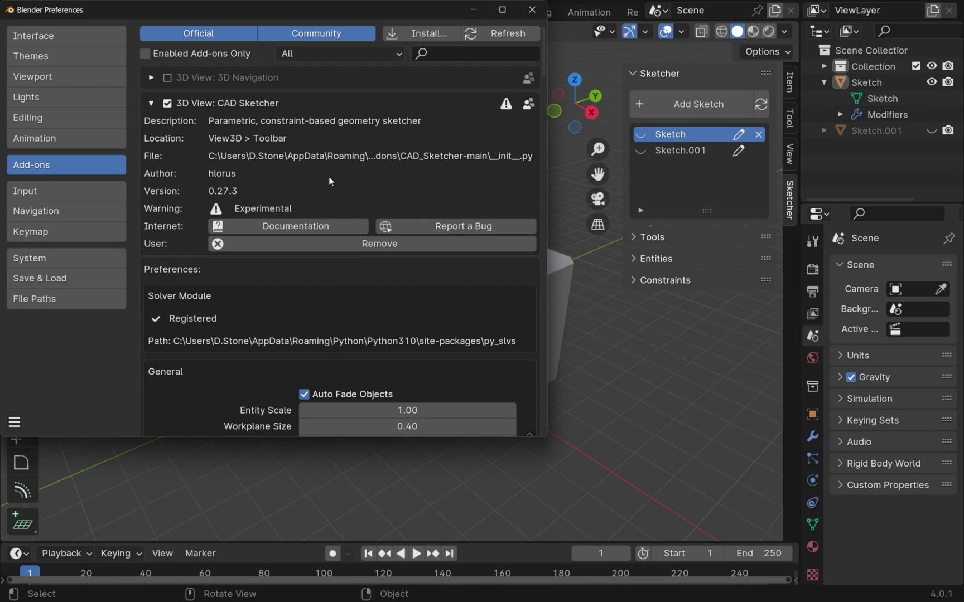
scroll(347, 258, "down", 10)
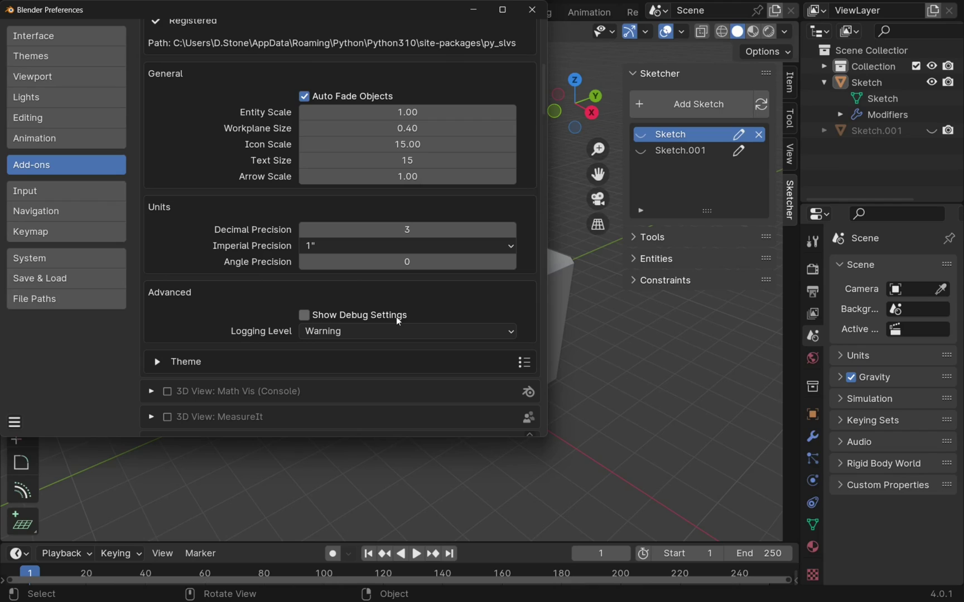
left_click(304, 315)
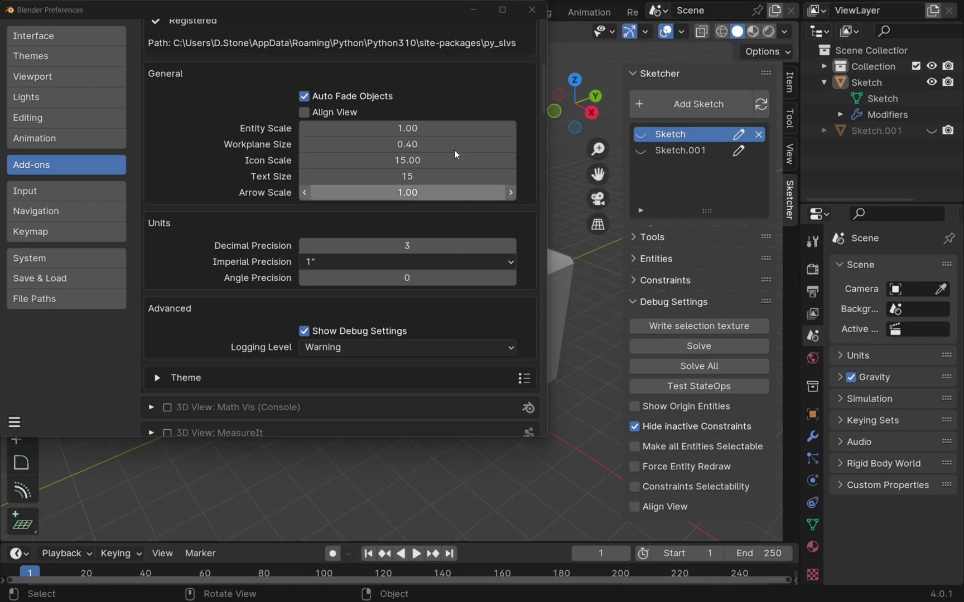
left_click(527, 12)
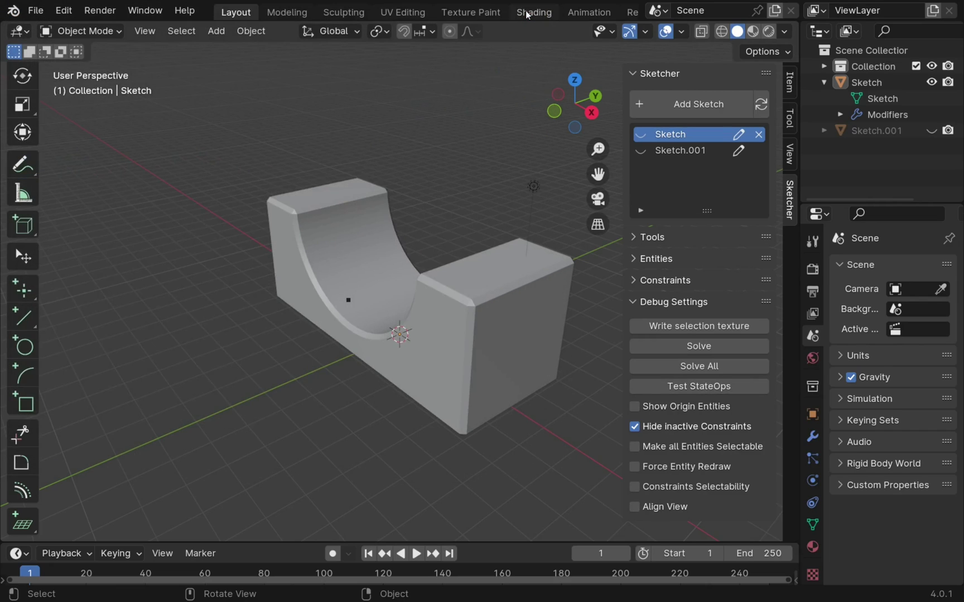
Step: Turn off Auto-Save Preferences and close the Preferences window
left_click(63, 11)
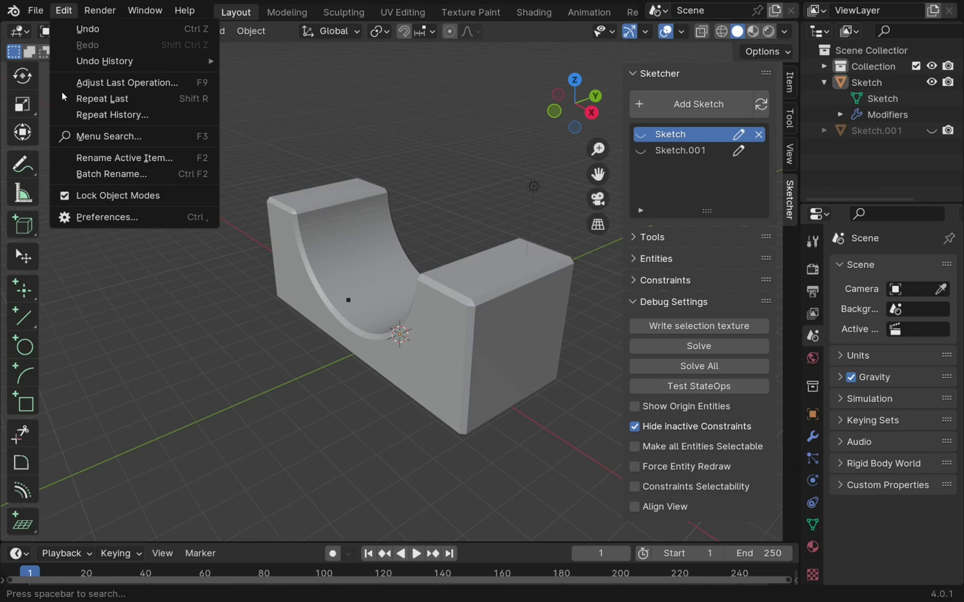
left_click(79, 222)
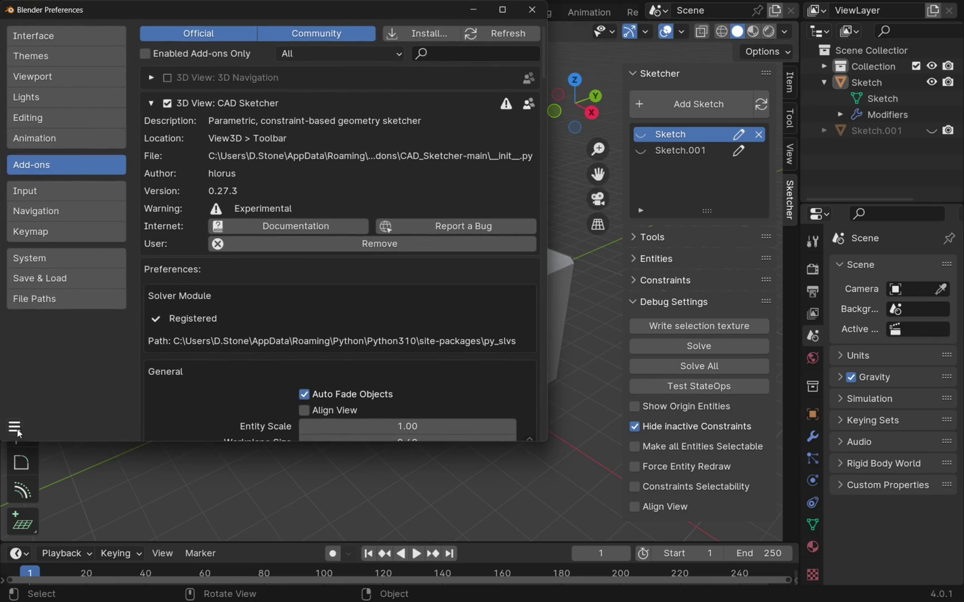
left_click(15, 427)
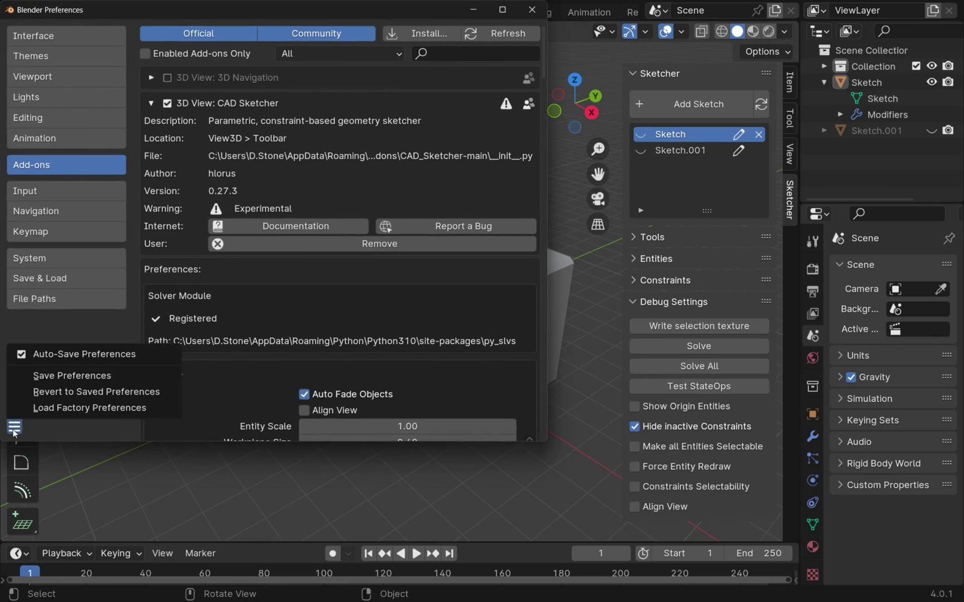
left_click(89, 356)
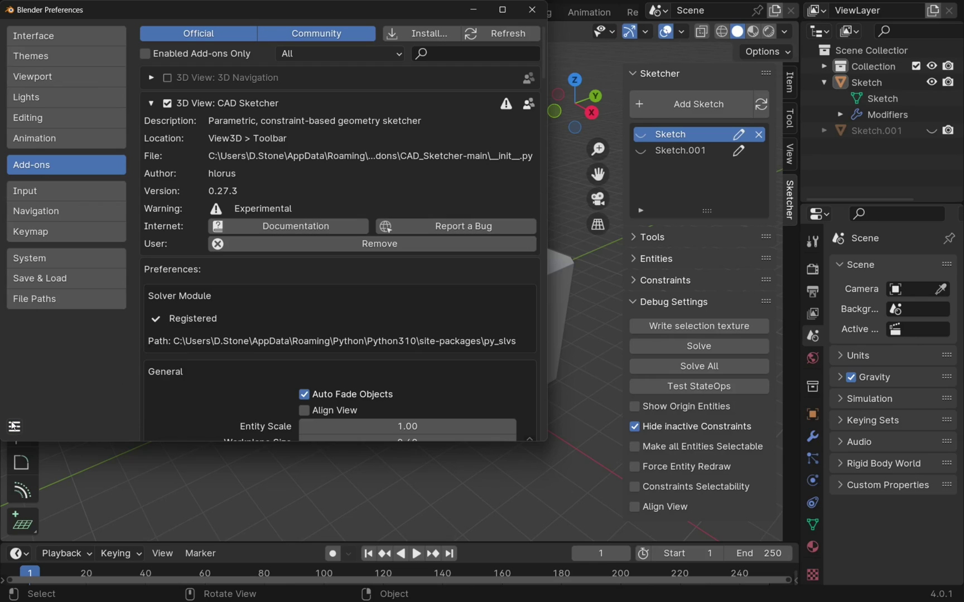
left_click(15, 426)
left_click(535, 16)
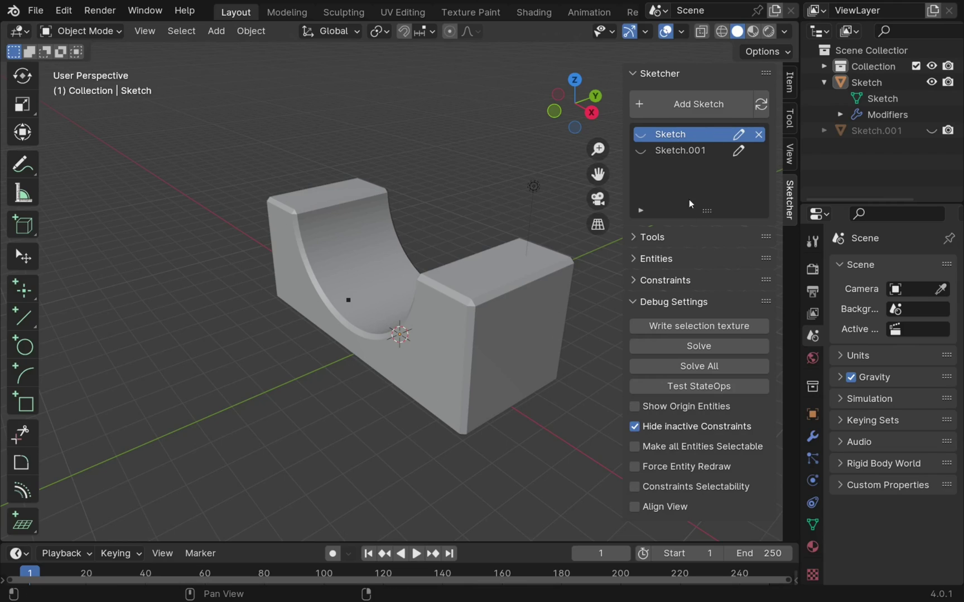
Step: Edit 'Sketch' again and switch to Top view of its 10 m by 4 m rectangle
left_click(738, 135)
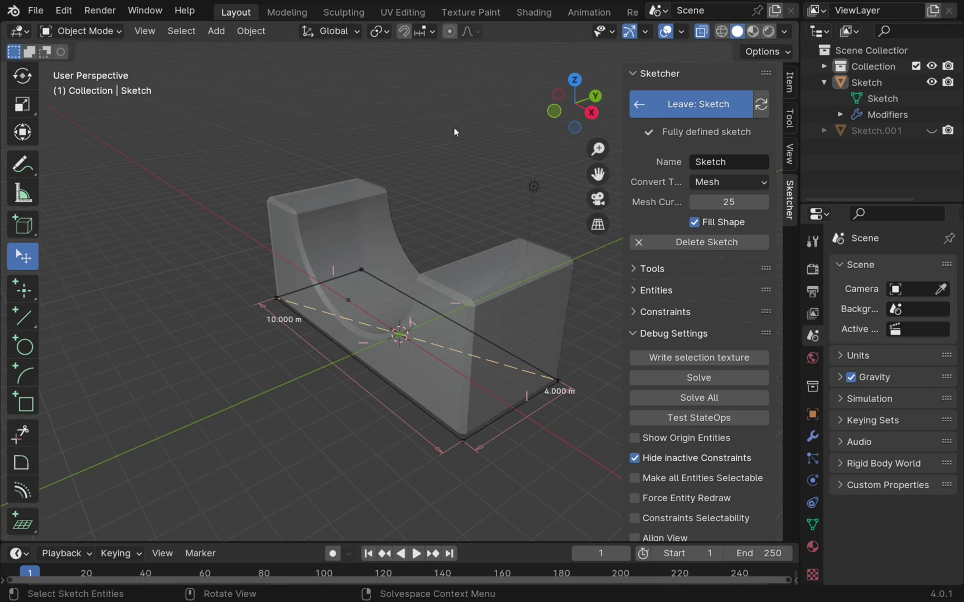
left_click(575, 80)
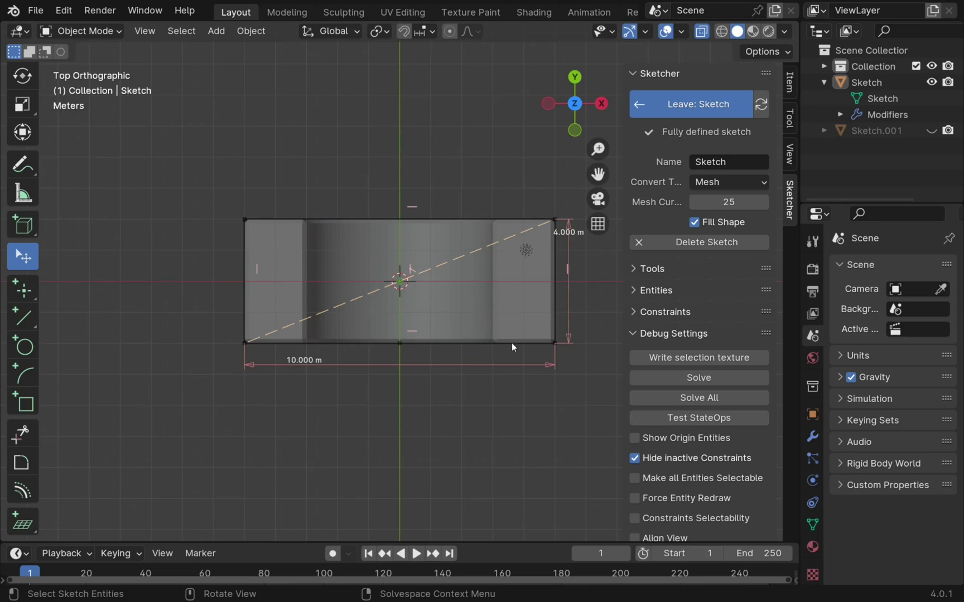
Step: Untick Floor and Grid in the Viewport Overlays menu
left_click(682, 32)
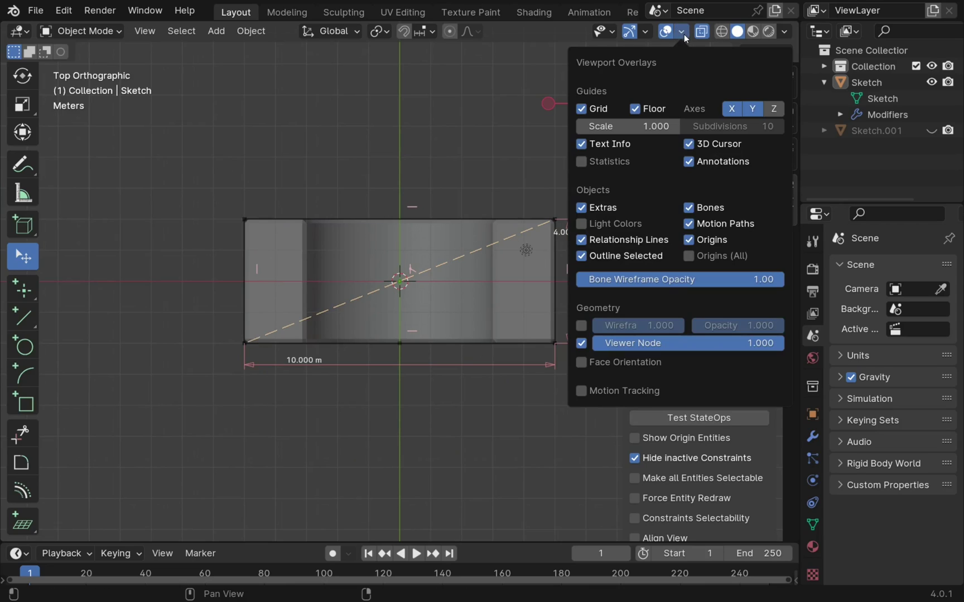
left_click(635, 109)
left_click(582, 109)
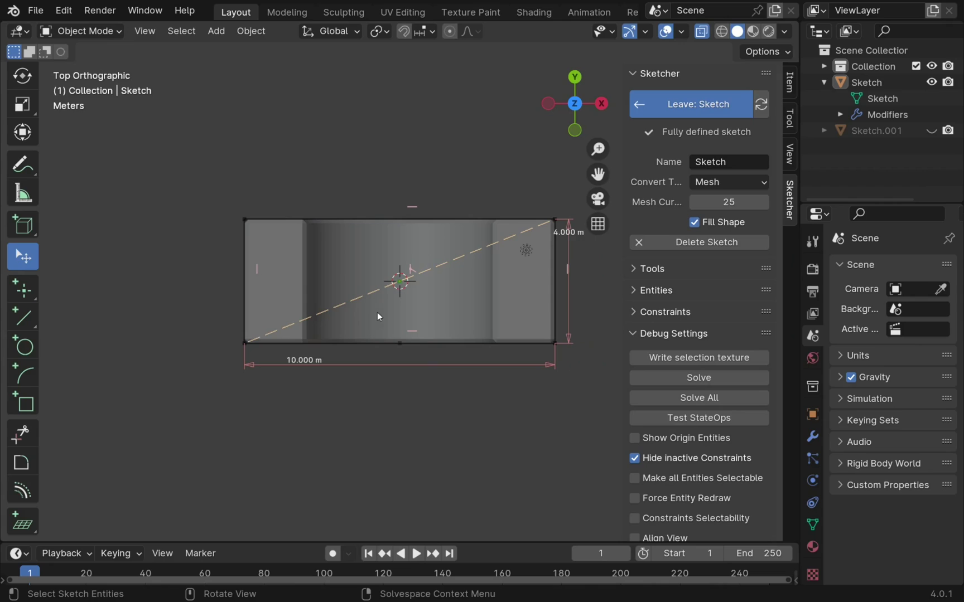
Step: Turn on Constraints Selectability in Debug Settings so the 10.000 m dimension can be picked
mouse_move(444, 309)
middle_mouse_down()
mouse_move(417, 266)
mouse_move(417, 178)
mouse_move(326, 312)
middle_mouse_up()
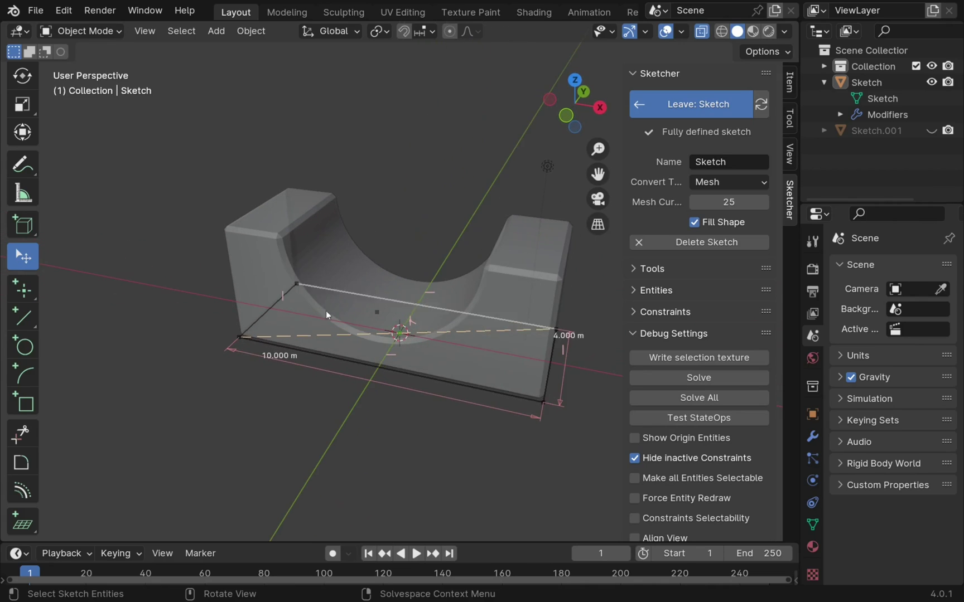
left_click(283, 359)
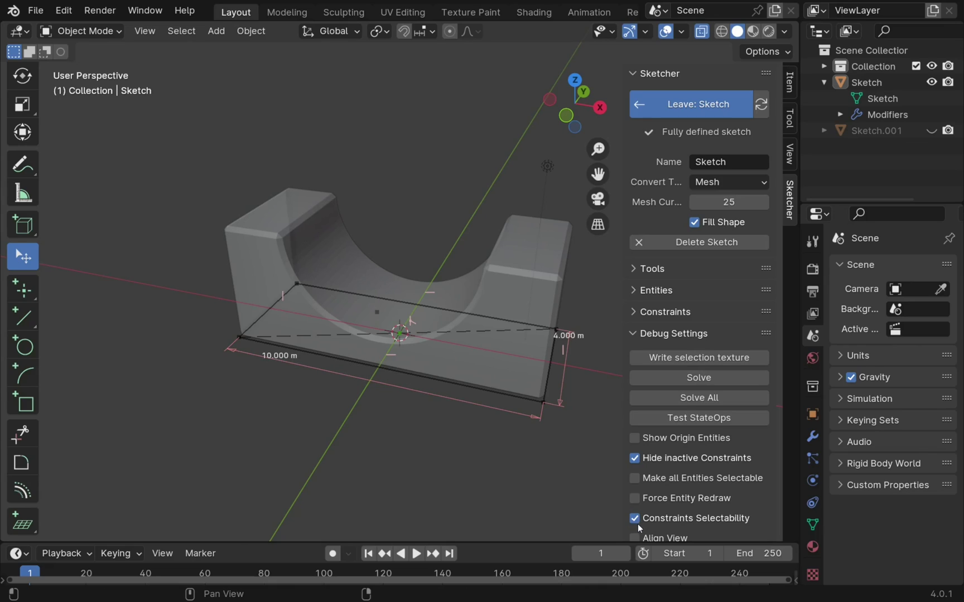
right_click(274, 358)
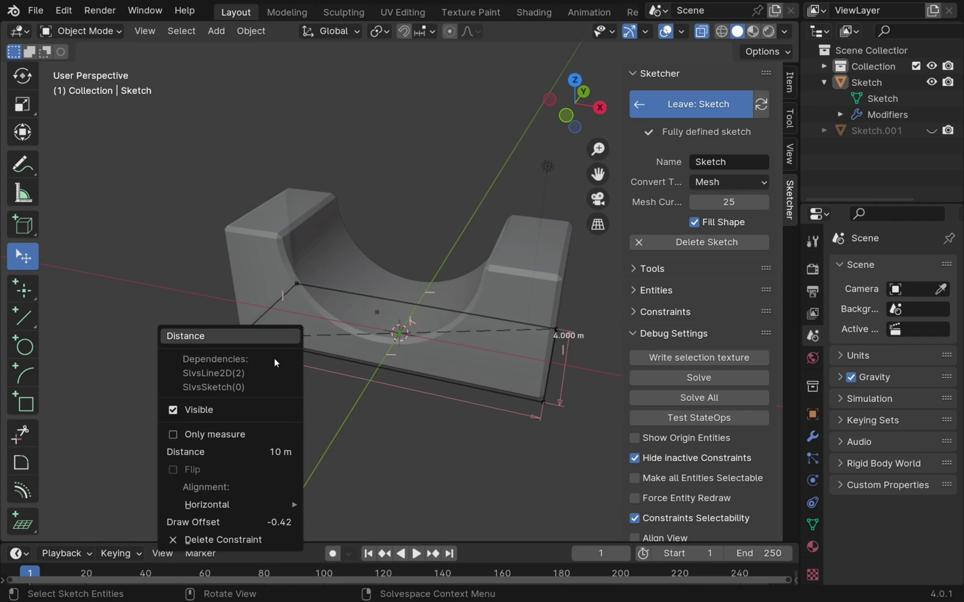
left_click(633, 519)
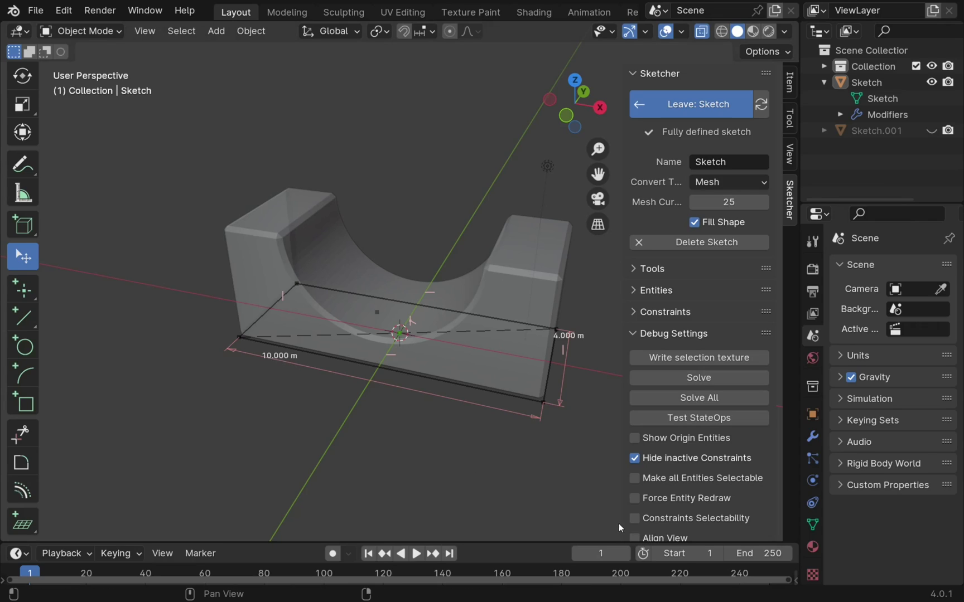
left_click(634, 519)
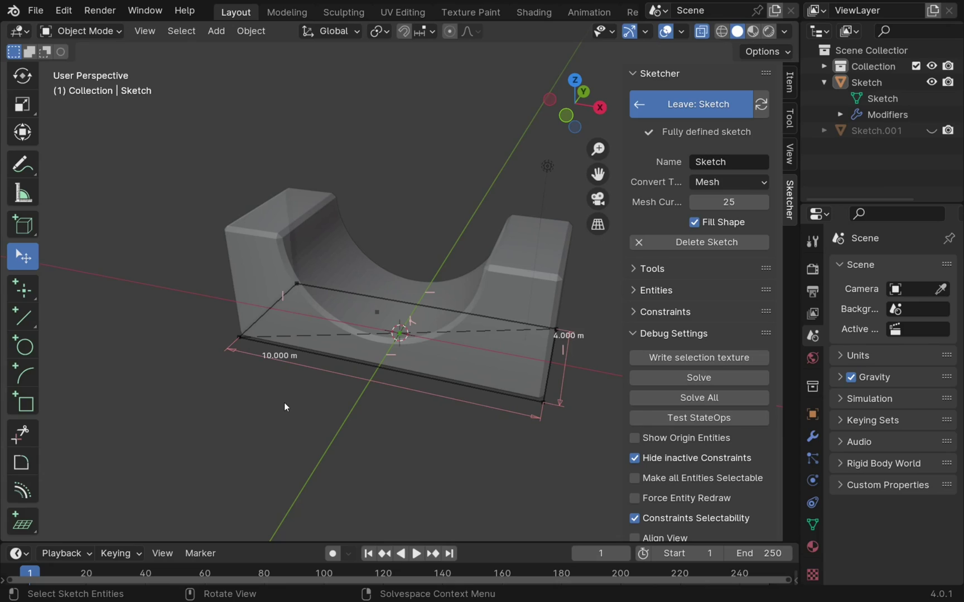
Step: Leave Sketch and untick Hide inactive Constraints to keep its dimensions visible
left_click(696, 105)
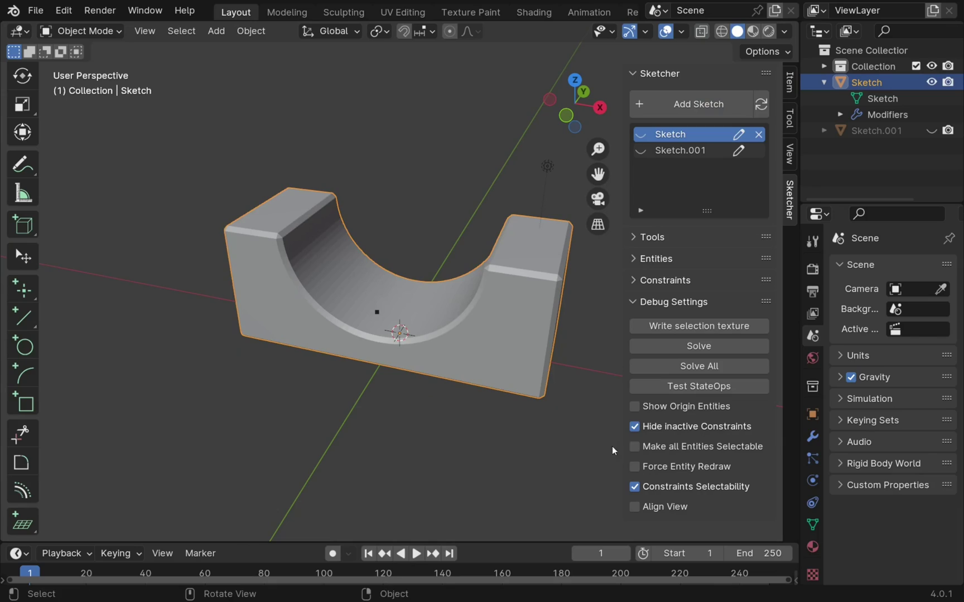
left_click(634, 427)
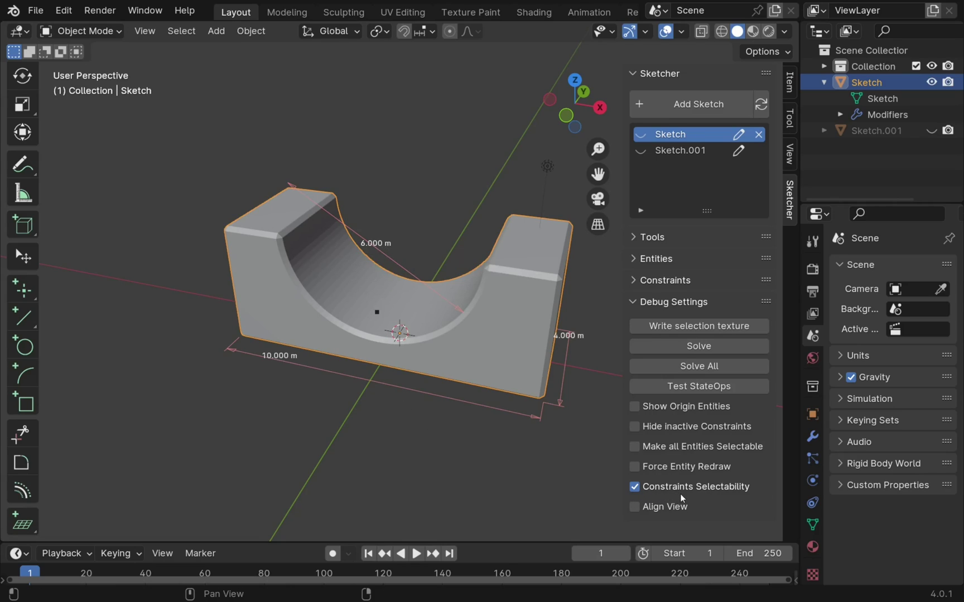
Step: Set the 10 m distance to 15 m and refresh the solid
right_click(279, 356)
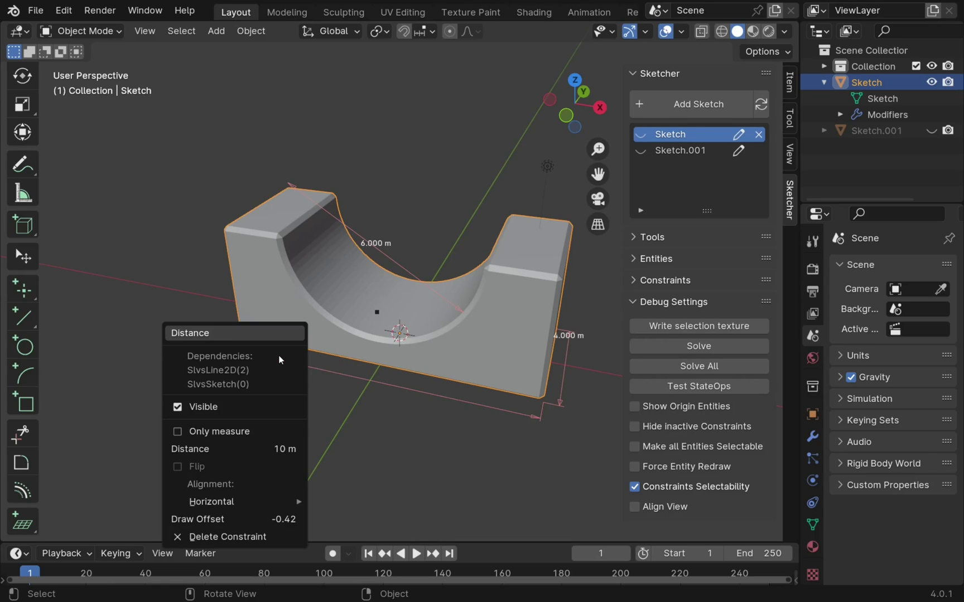
left_click(279, 449)
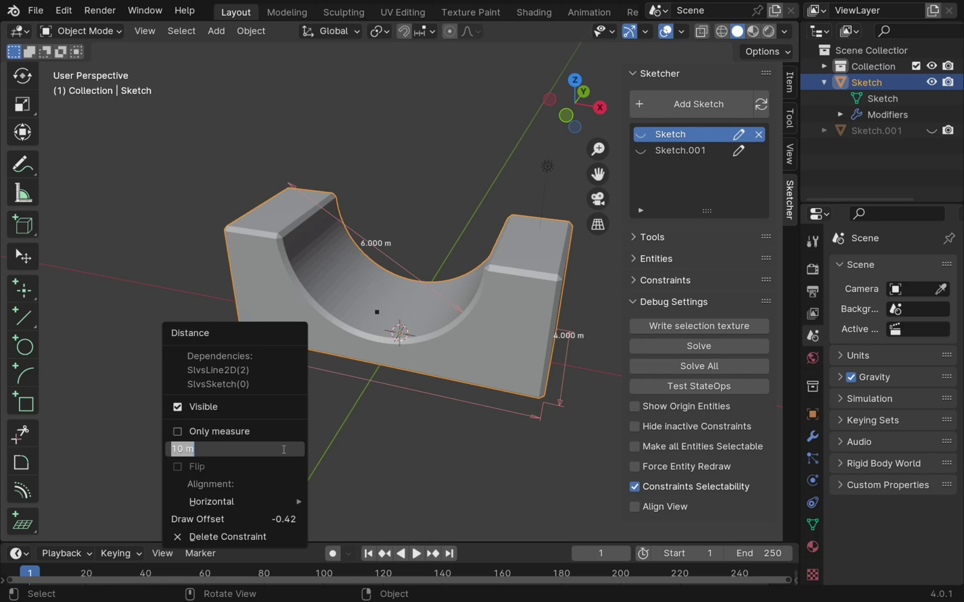
type("15")
key("Return")
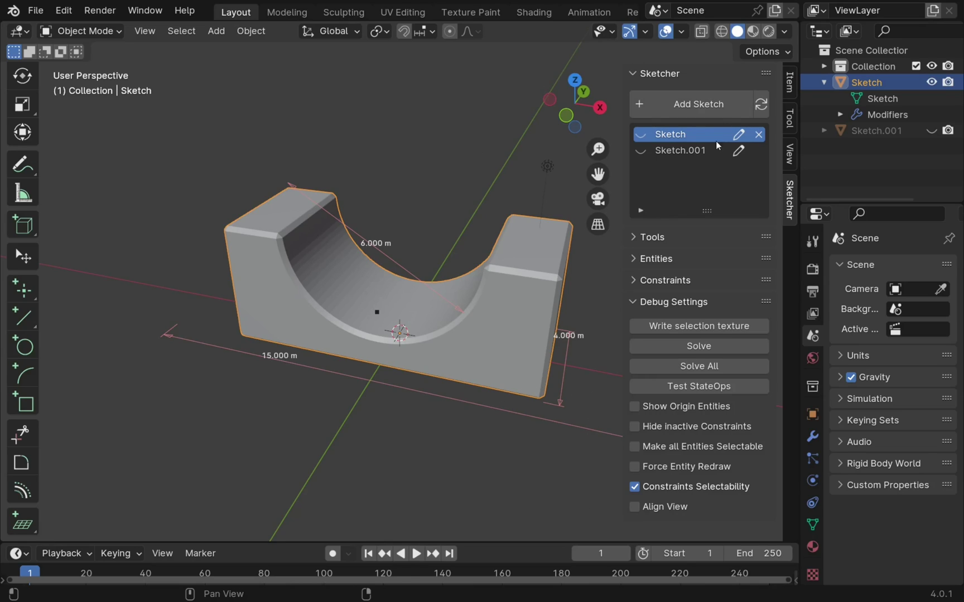
left_click(762, 110)
scroll(347, 302, "down", 1)
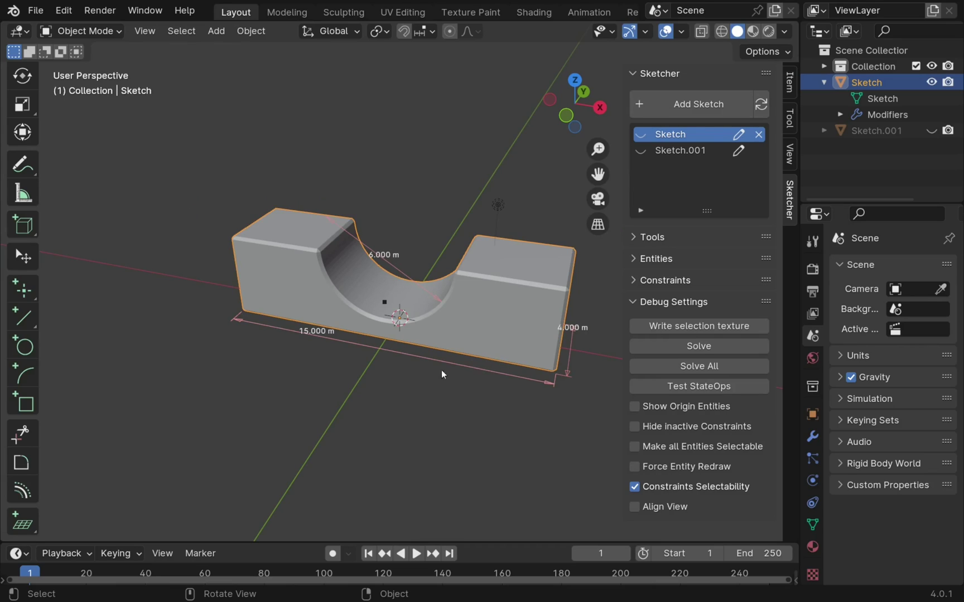
right_click(385, 256)
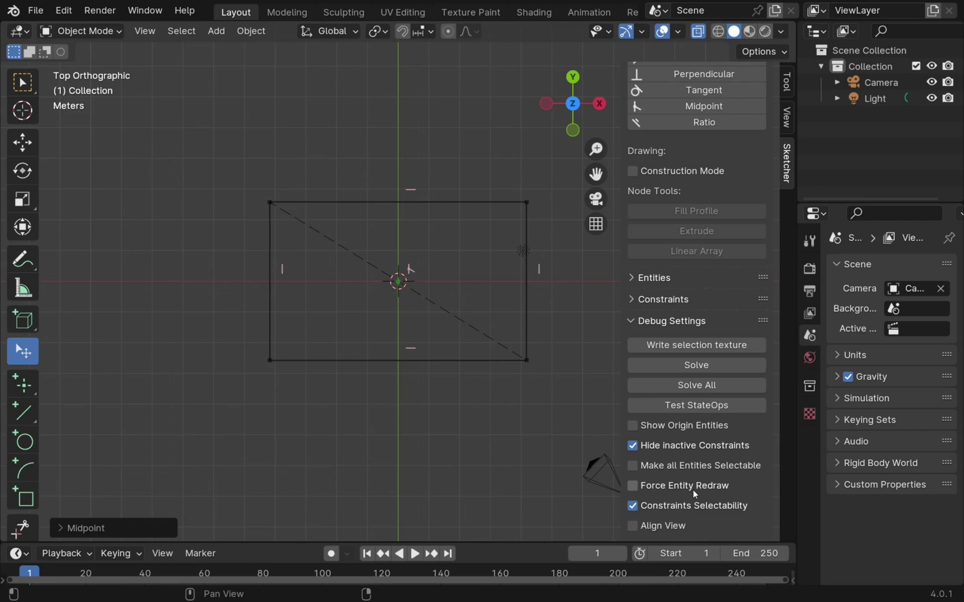
Step: Enable Force Entity Redraw, drag the rectangle's right edge inward, and select both bottom corners
left_click(526, 305)
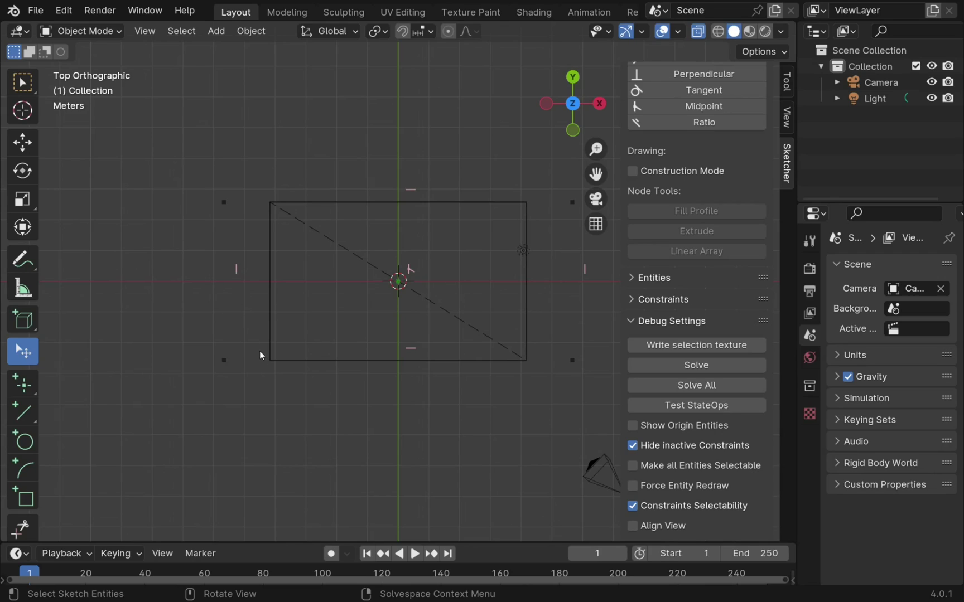
left_click(633, 488)
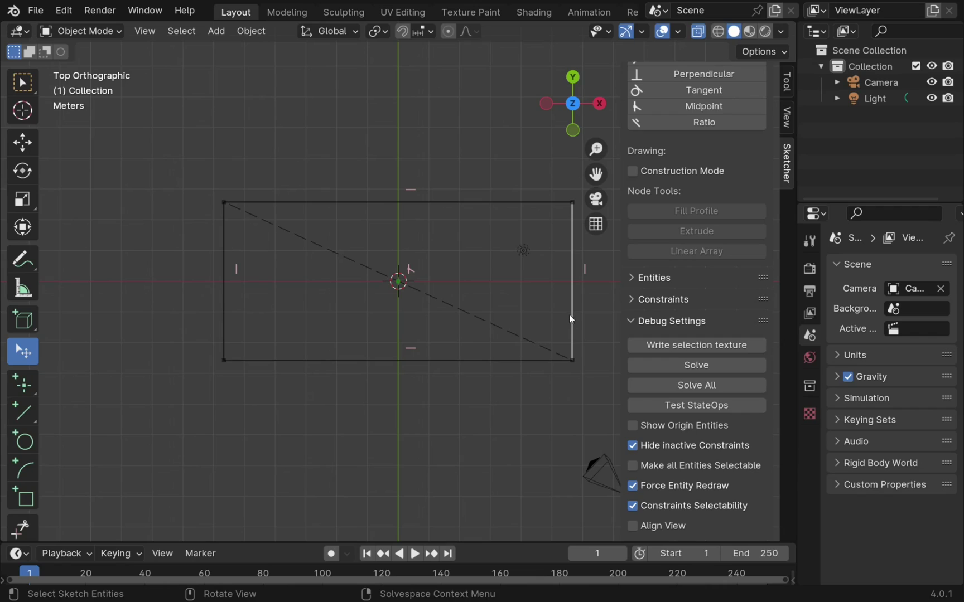
left_click_drag(570, 319, 522, 304)
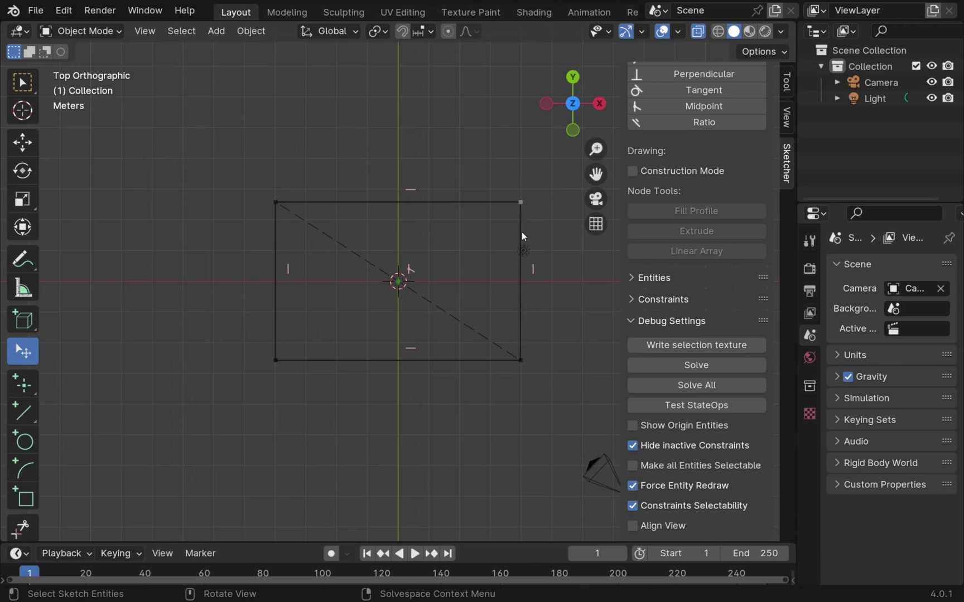
left_click(521, 361)
left_click(521, 361, "shift")
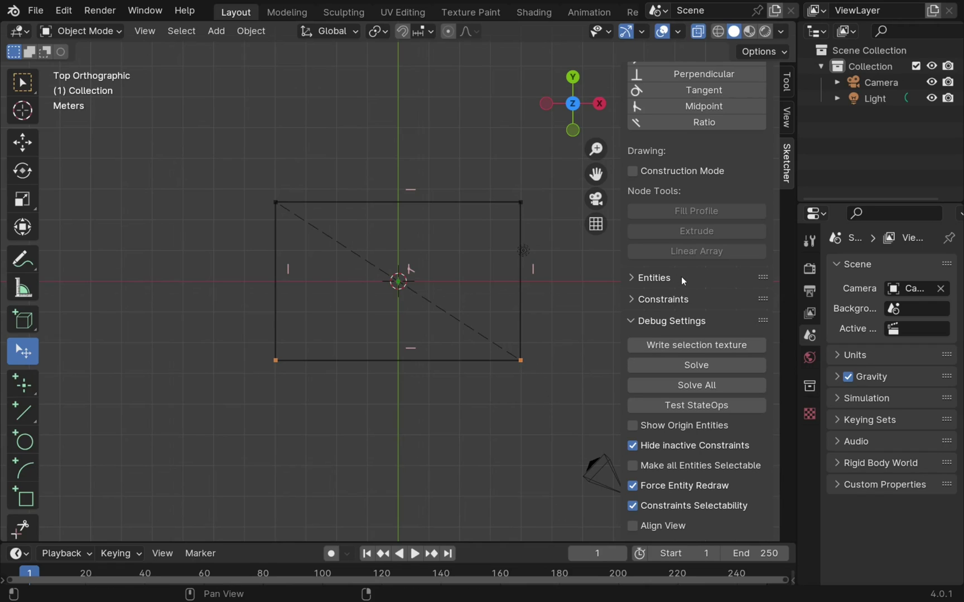
Step: Add a horizontal 8 m distance to the bottom edge and place it below the rectangle
scroll(681, 276, "up", 10)
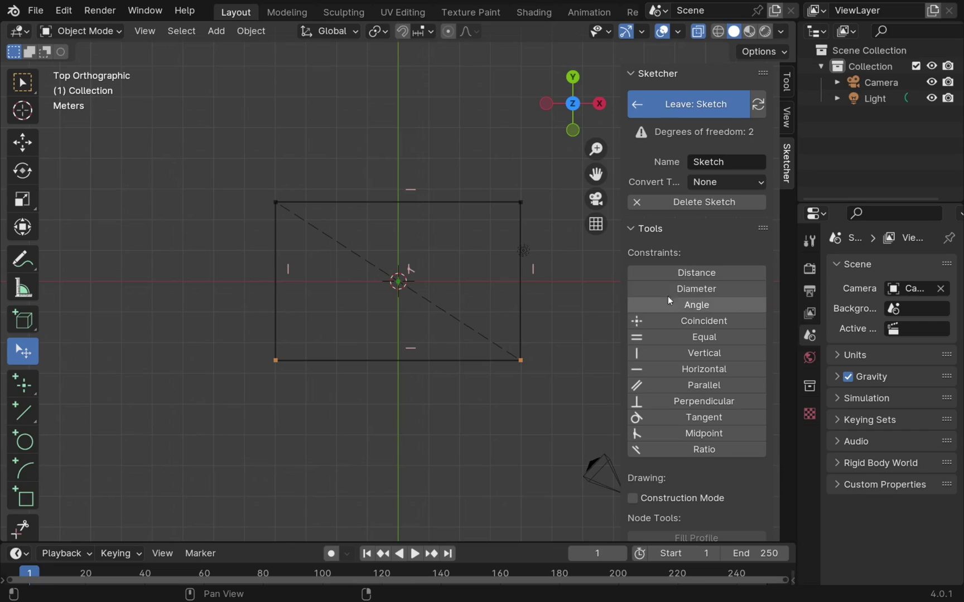
left_click(688, 273)
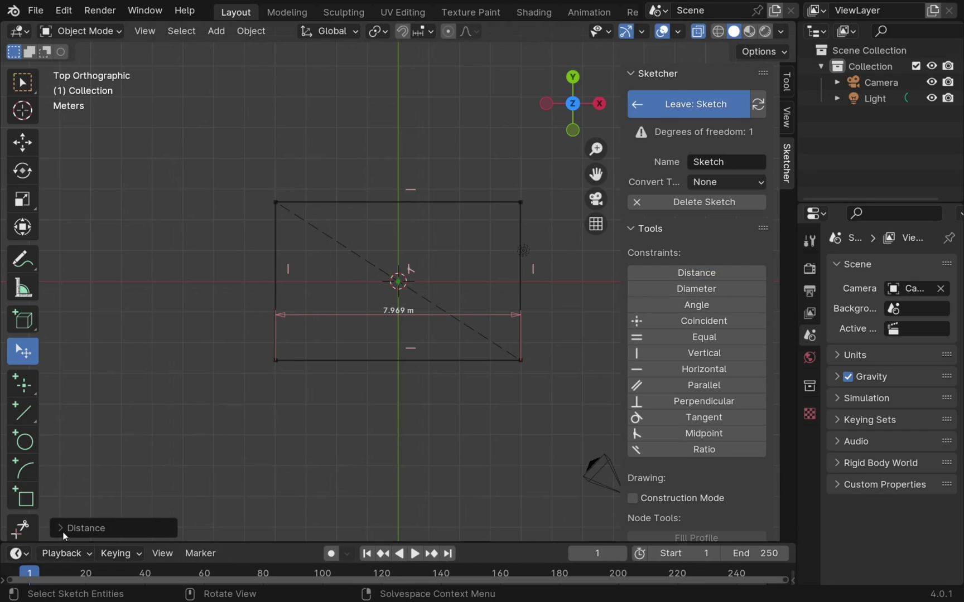
left_click(63, 533)
left_click(140, 507)
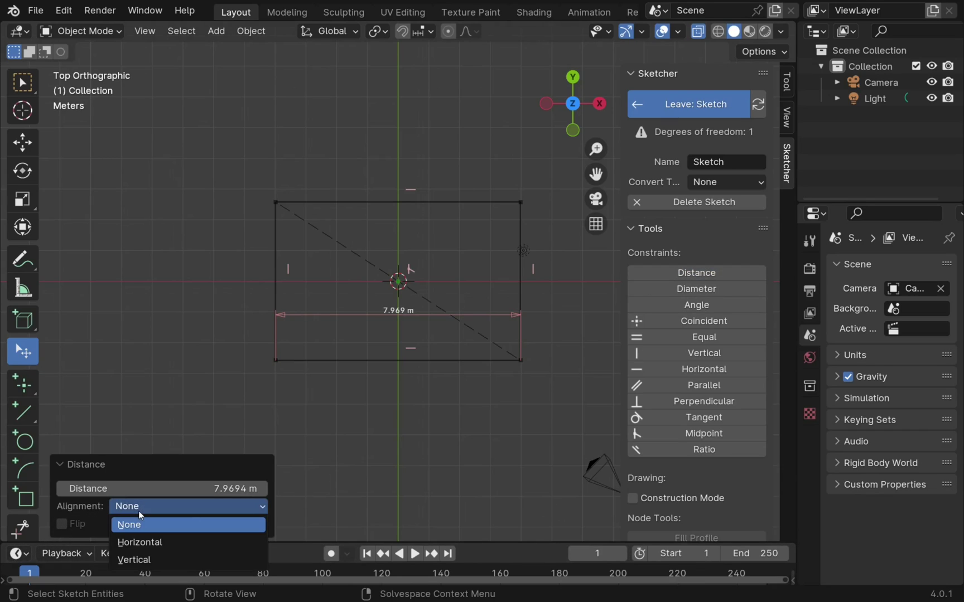
left_click(131, 543)
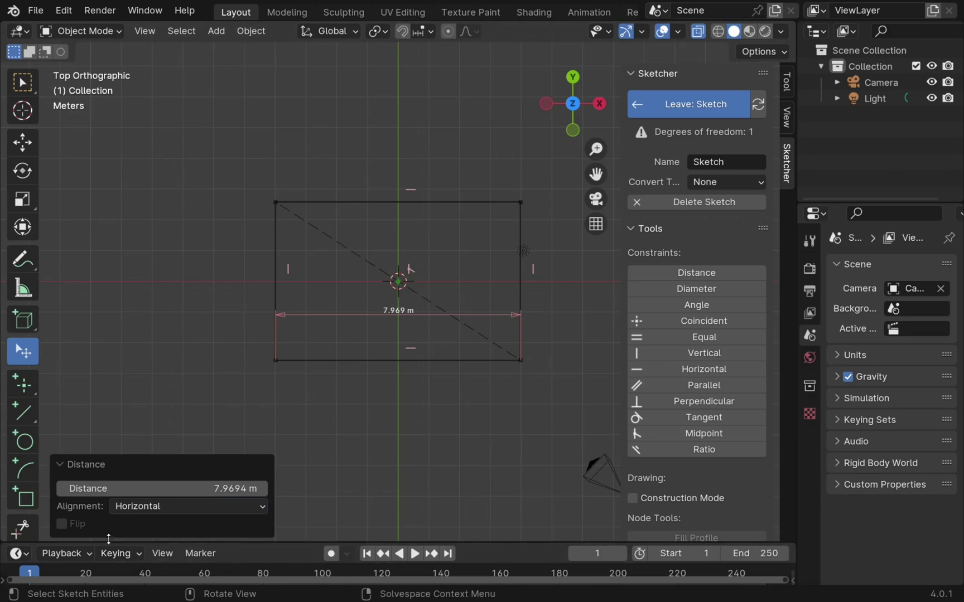
left_click(219, 489)
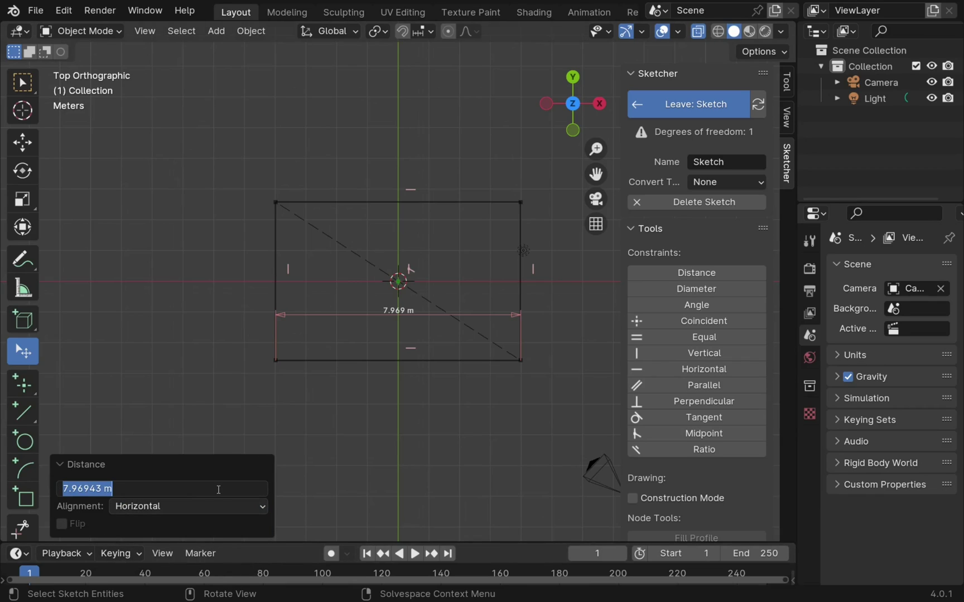
type("8")
key("Return")
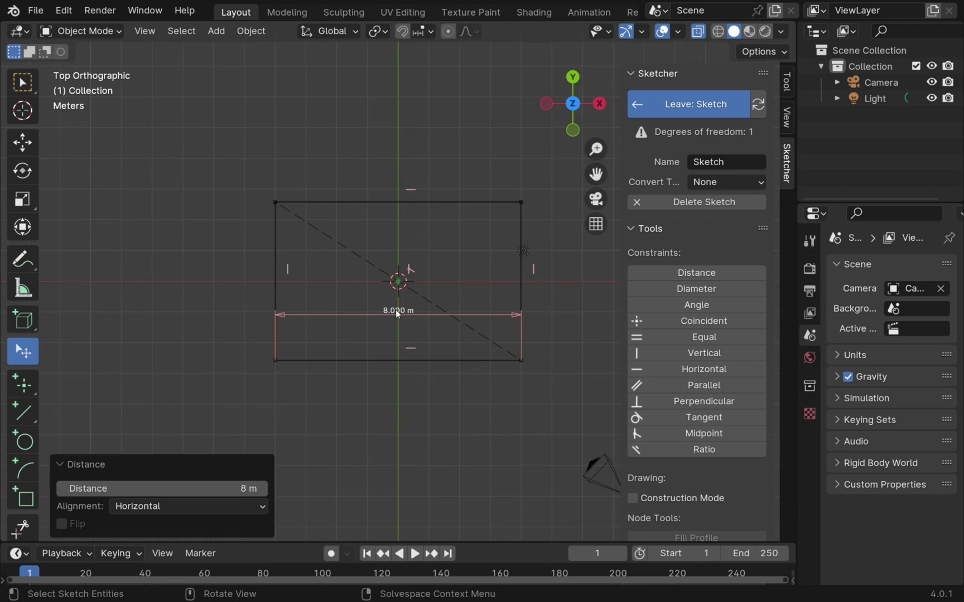
left_click_drag(396, 310, 400, 413)
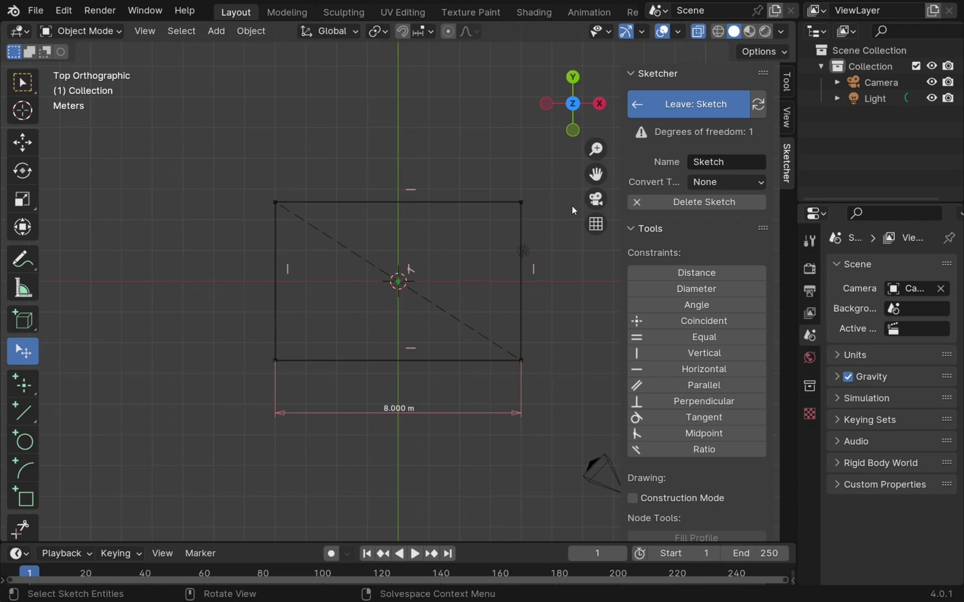
Step: Add a vertical 5 m distance to the right edge and place it right of the rectangle
left_click(520, 266)
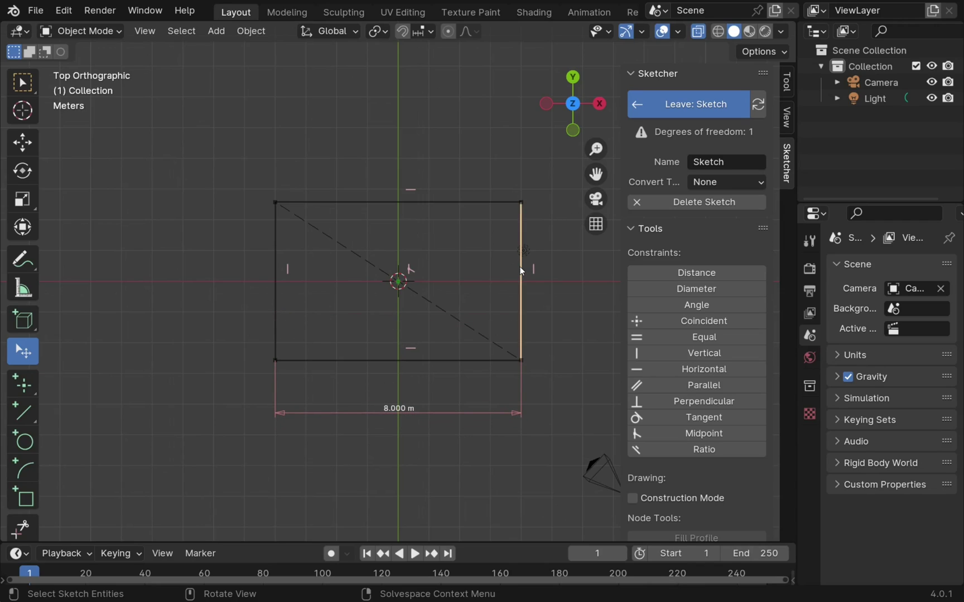
left_click(662, 275)
left_click(134, 508)
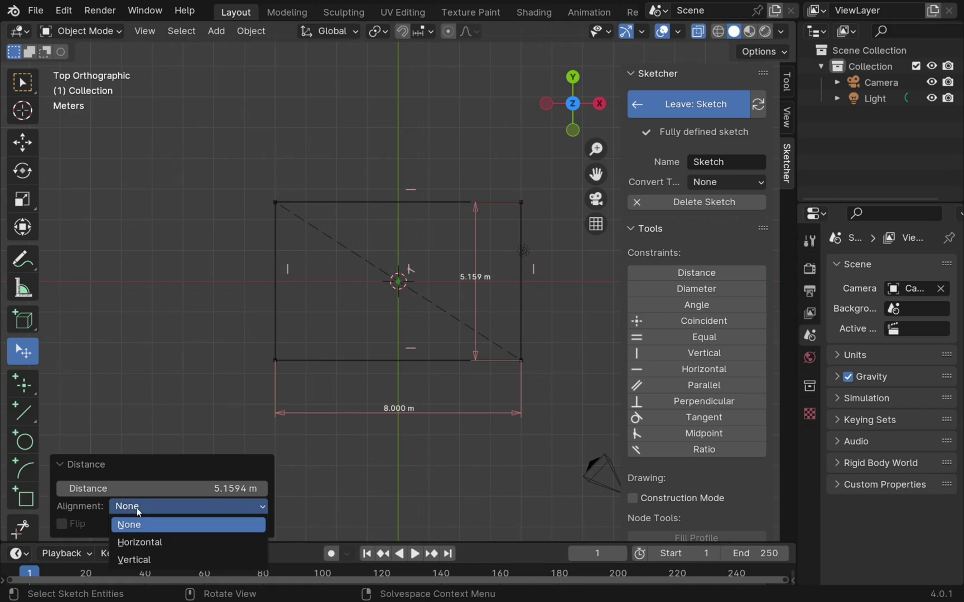
left_click(159, 558)
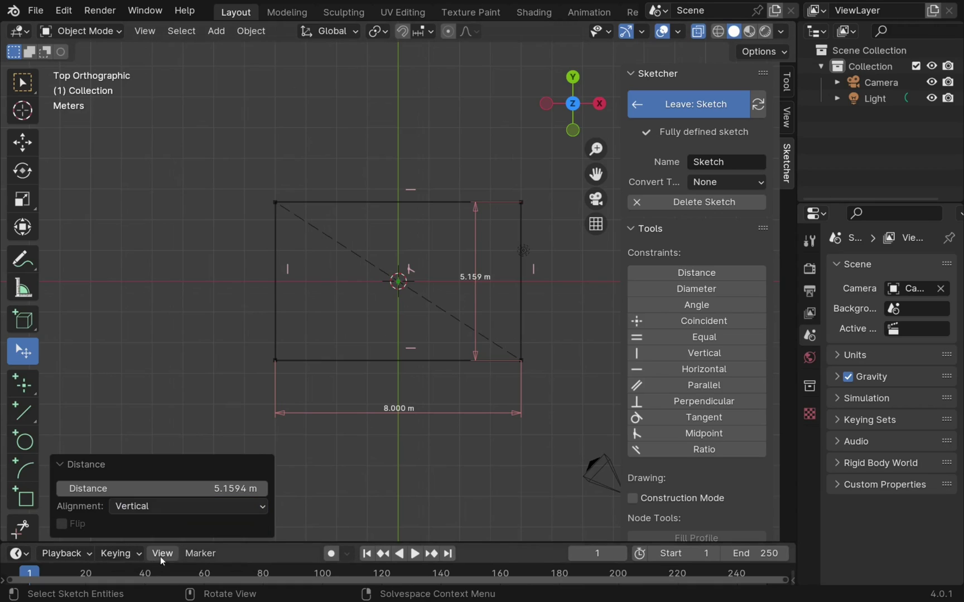
right_click(473, 275)
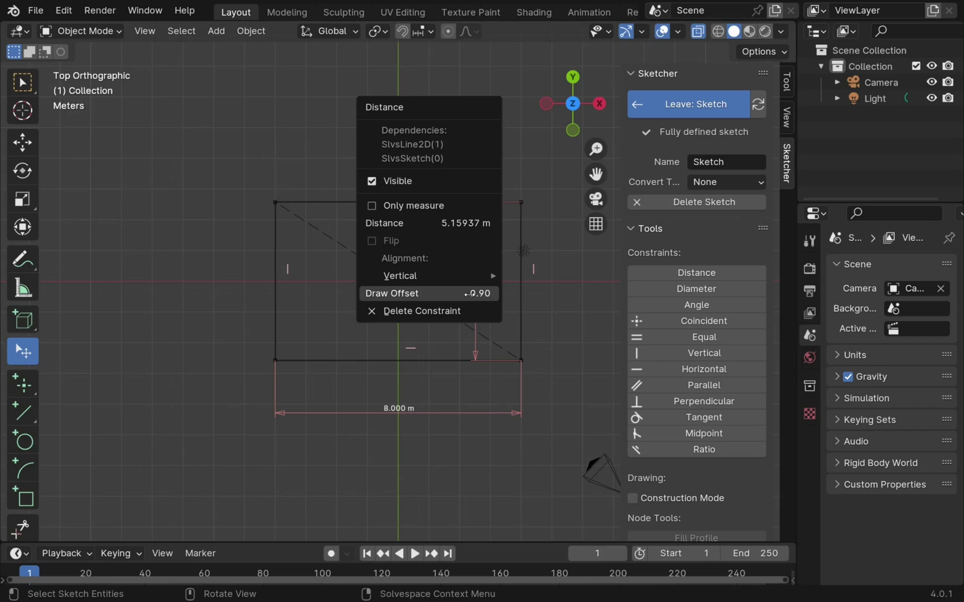
left_click(480, 226)
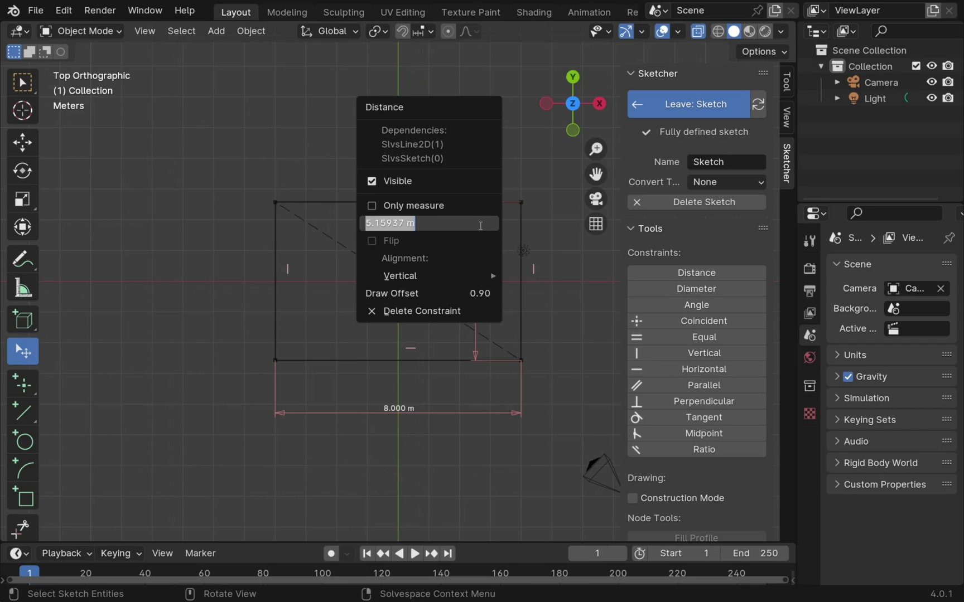
type("5")
key("Return")
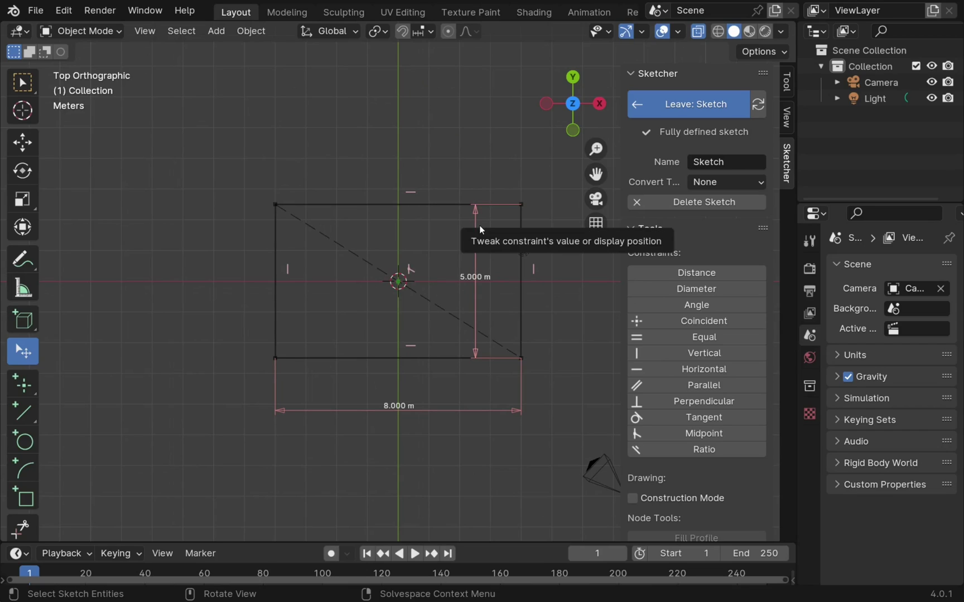
left_click_drag(515, 286, 569, 295)
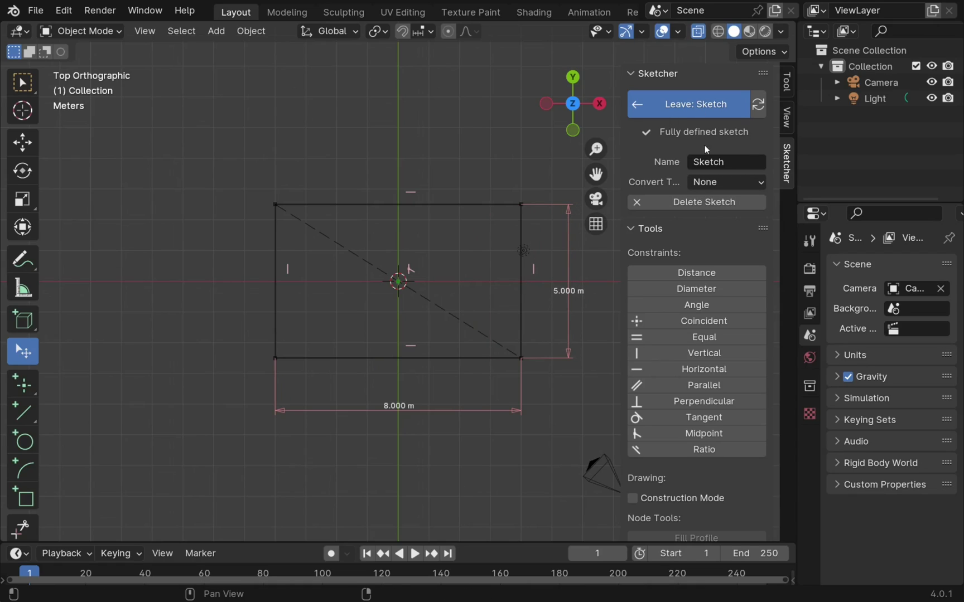
Step: Leave the fully defined sketch and orbit the view into perspective
left_click(690, 106)
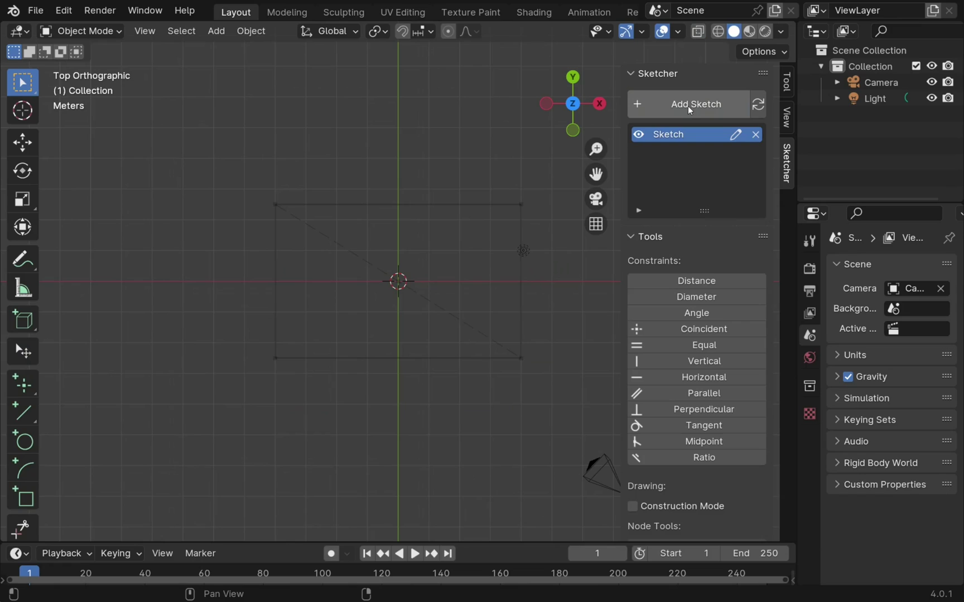
mouse_move(480, 333)
middle_mouse_down()
mouse_move(448, 303)
mouse_move(467, 253)
middle_mouse_up()
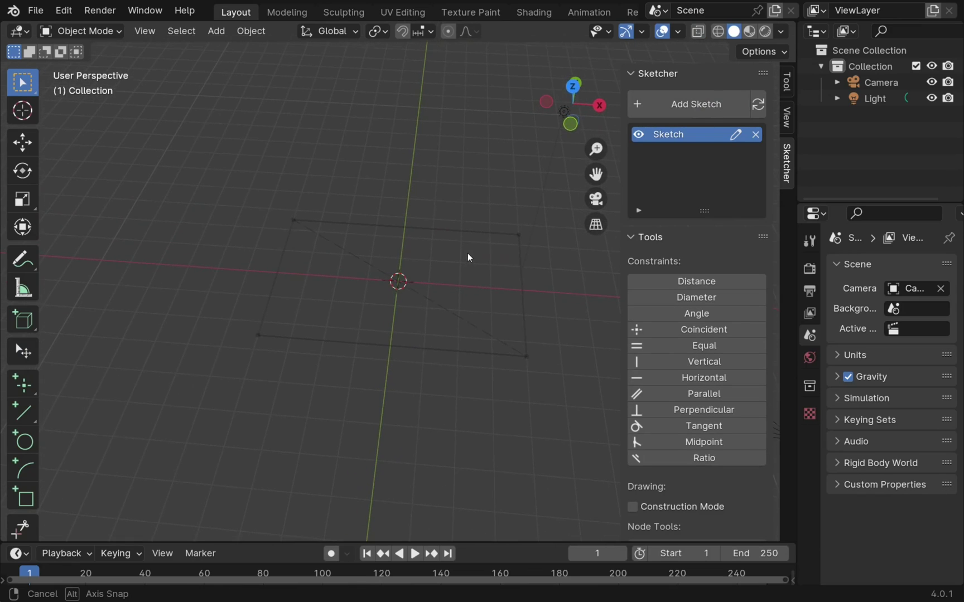
left_click(678, 31)
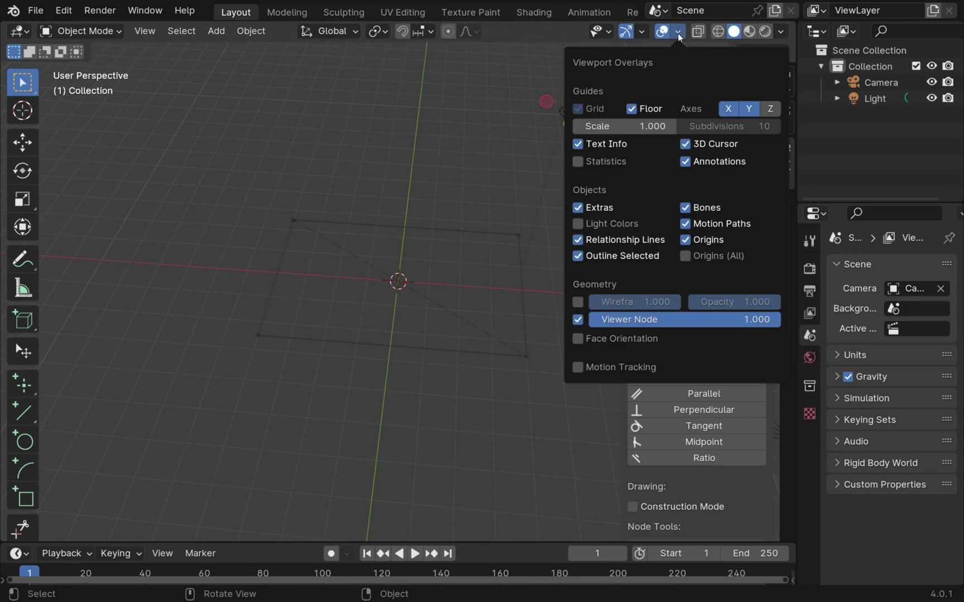
Step: Uncheck Floor in the Viewport Overlays to hide the grid
left_click(631, 109)
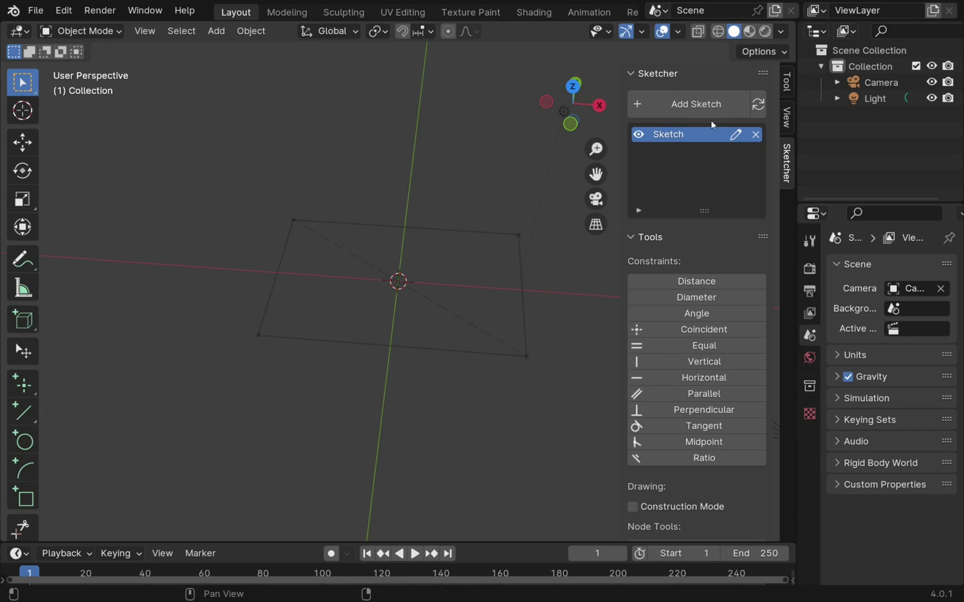
Step: Add Sketch.001 on a workplane and switch to Front Orthographic view
left_click(705, 106)
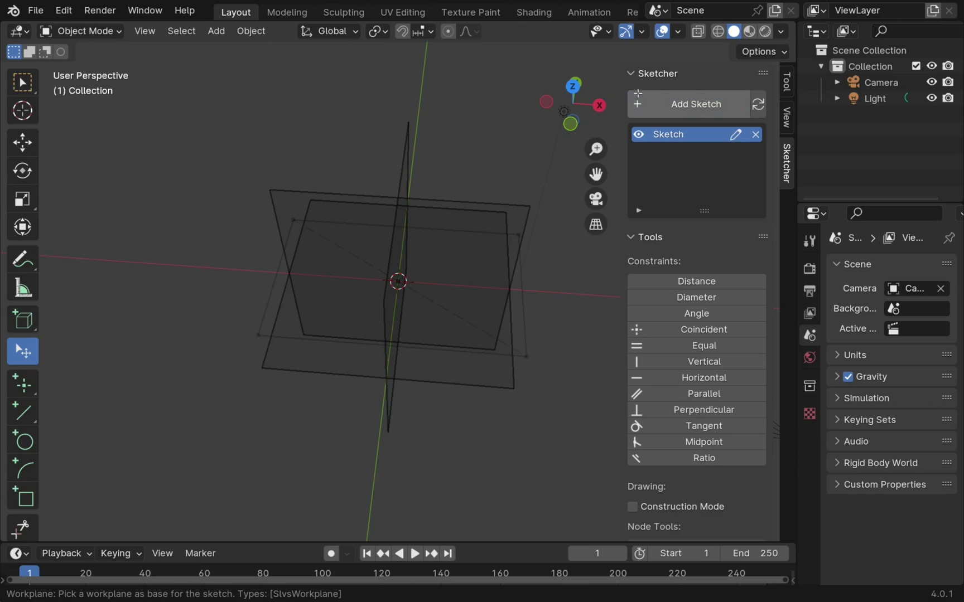
left_click(515, 207)
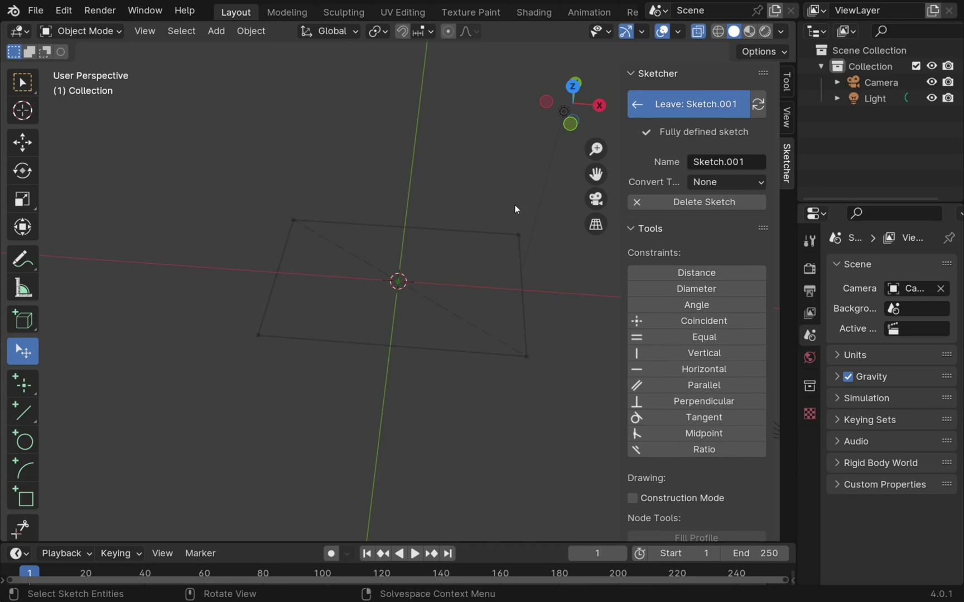
left_click(572, 125)
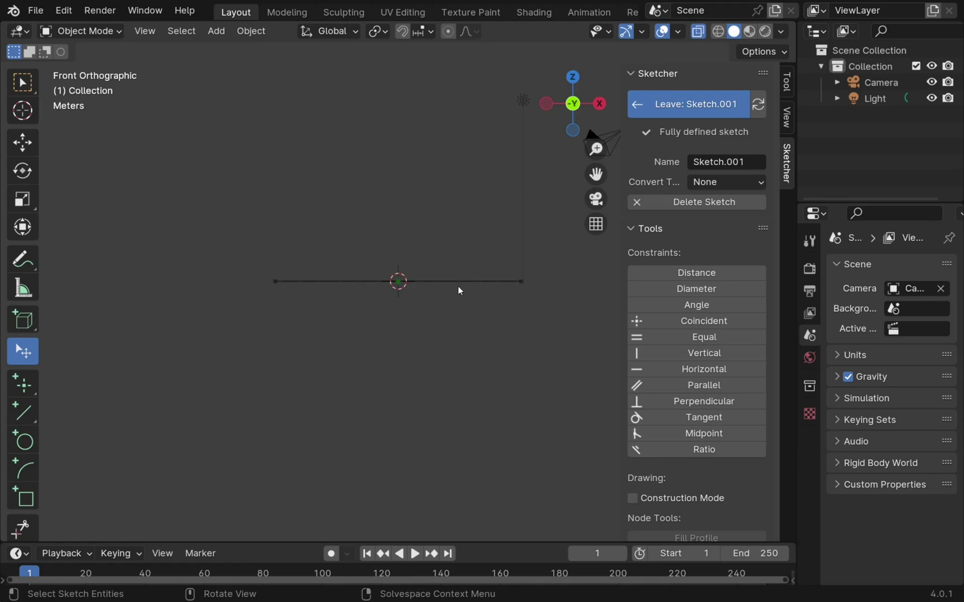
Step: Draw a rectangle in Sketch.001 from (-3.5, 3.4) m to (3.3, -1.6) m
left_click(23, 500)
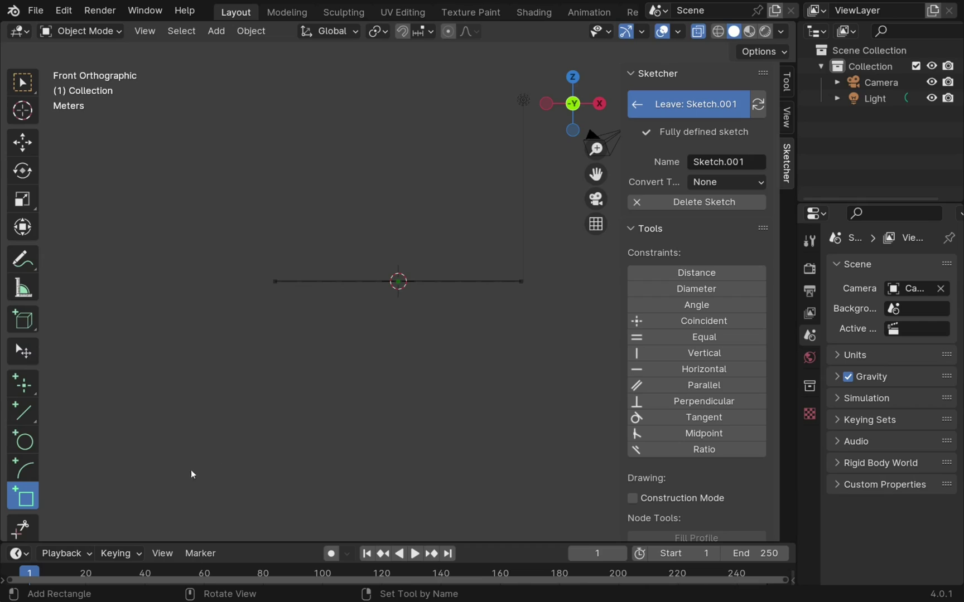
left_click(291, 177)
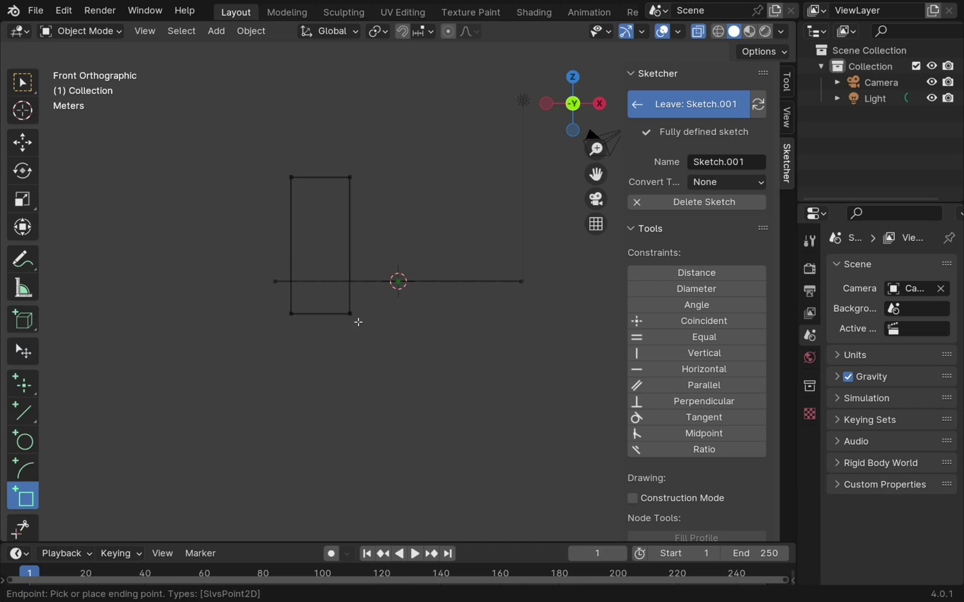
left_click(499, 330)
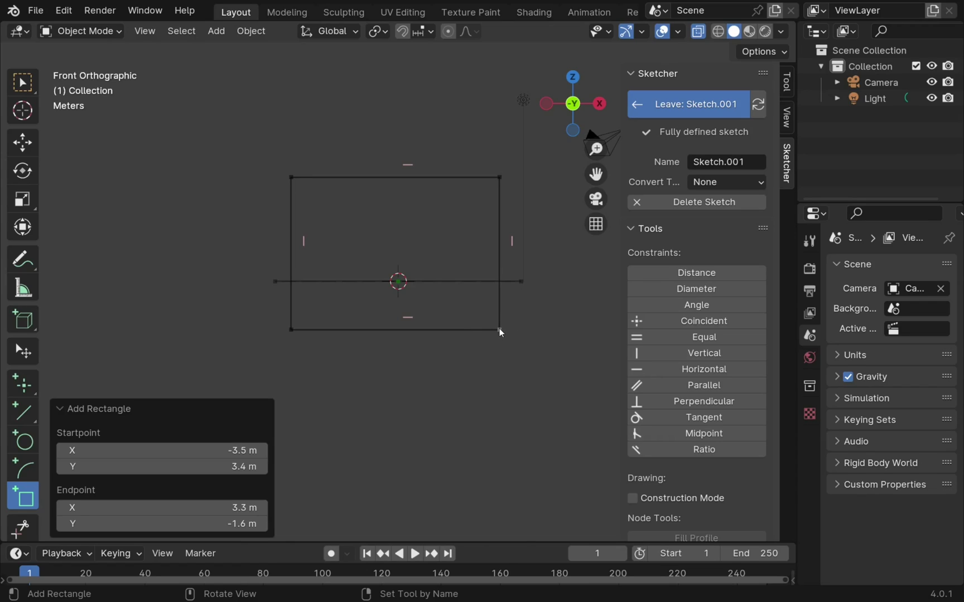
key("Escape")
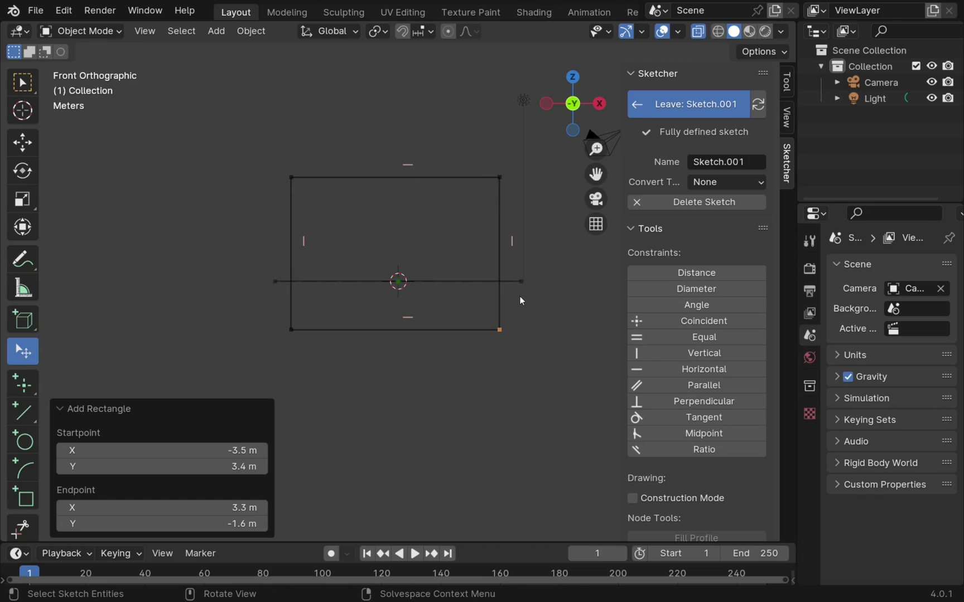
Step: Enable Make all Entities Selectable in Debug Settings and orbit to see the rectangle in perspective
scroll(719, 432, "down", 10)
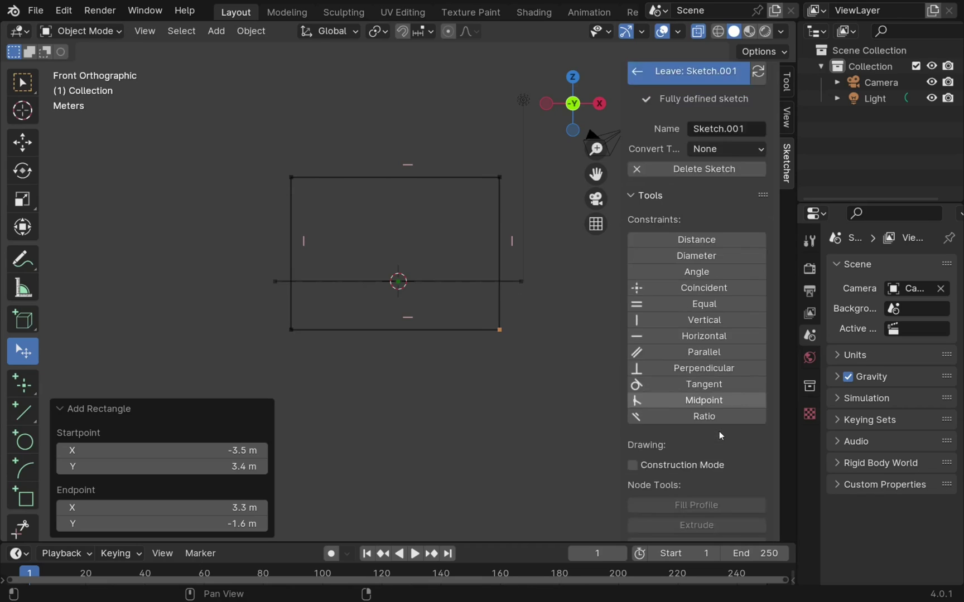
scroll(722, 436, "down", 2)
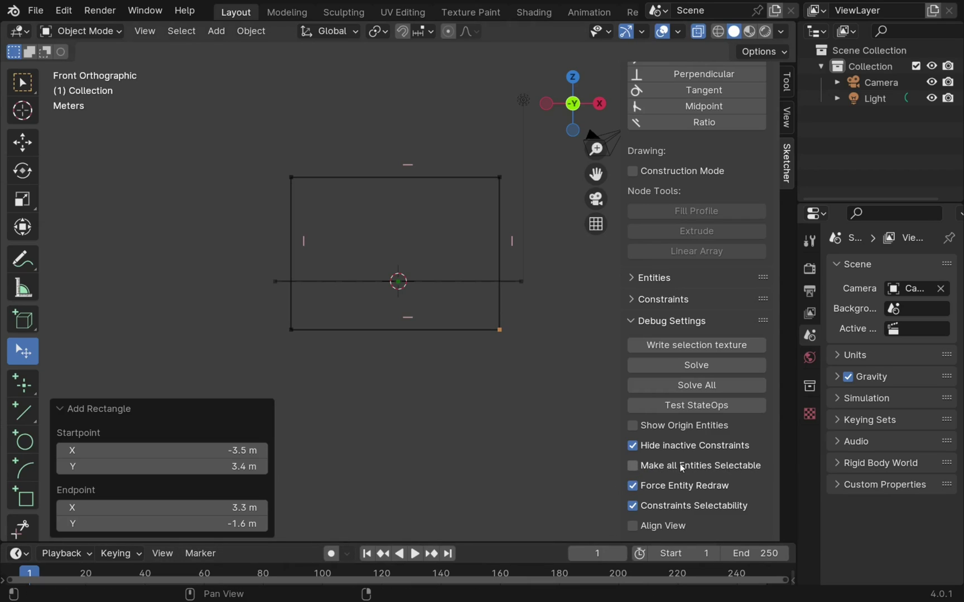
left_click(628, 467)
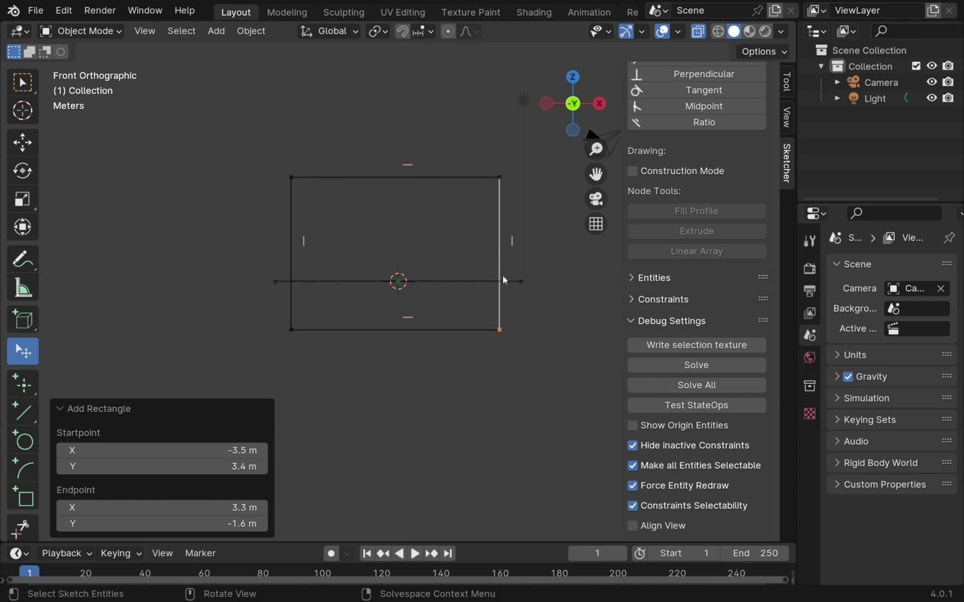
middle_click_drag(568, 303, 456, 350)
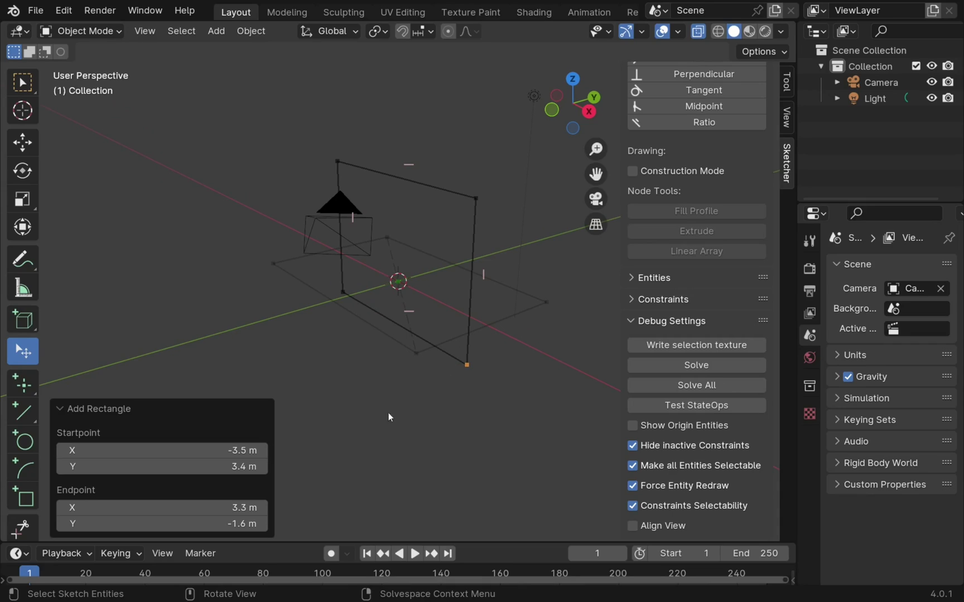
Step: Pin the rectangle's bottom corner to the midpoint of the first sketch's lower line
middle_click_drag(445, 397, 495, 397)
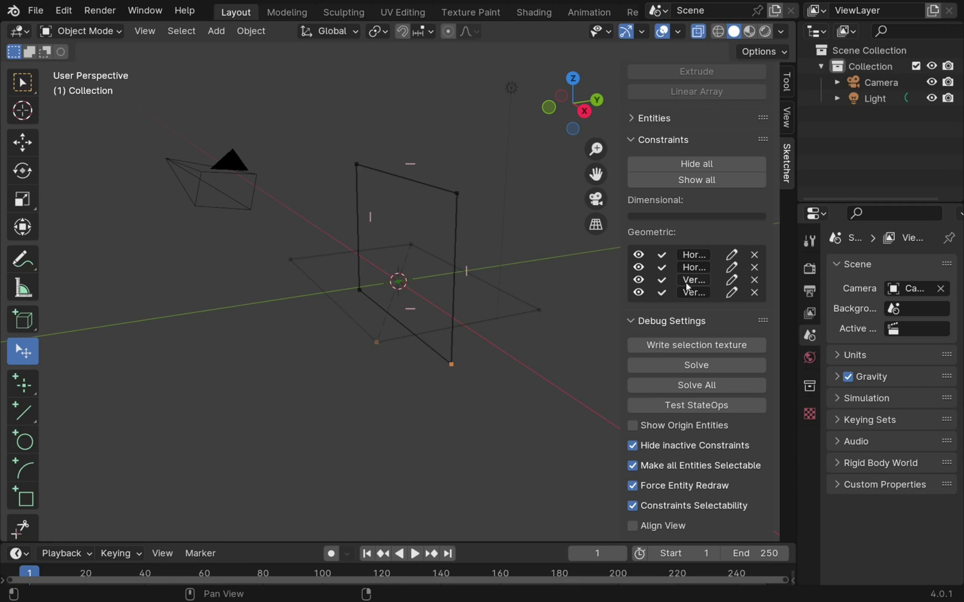
scroll(687, 288, "up", 10)
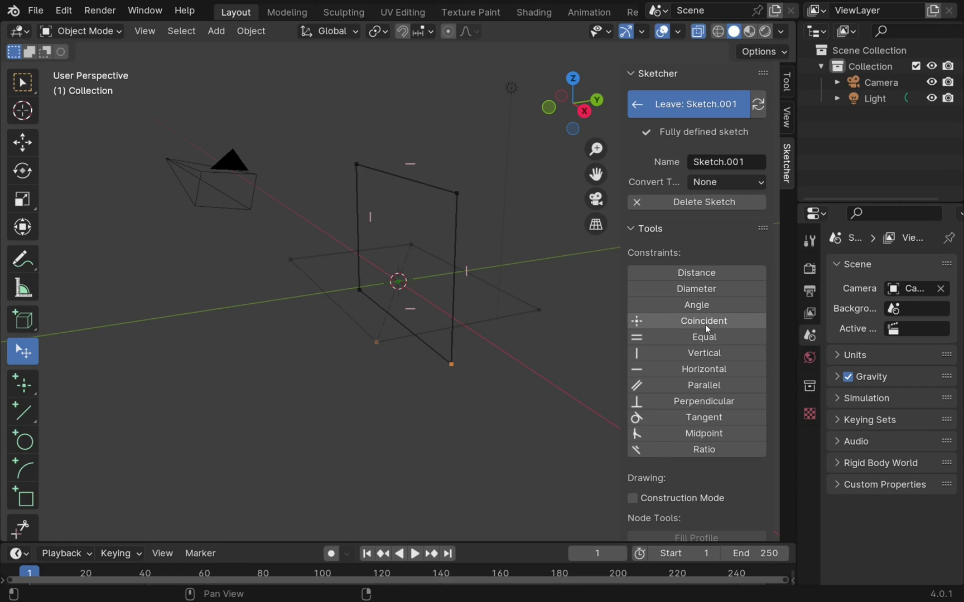
left_click(705, 325)
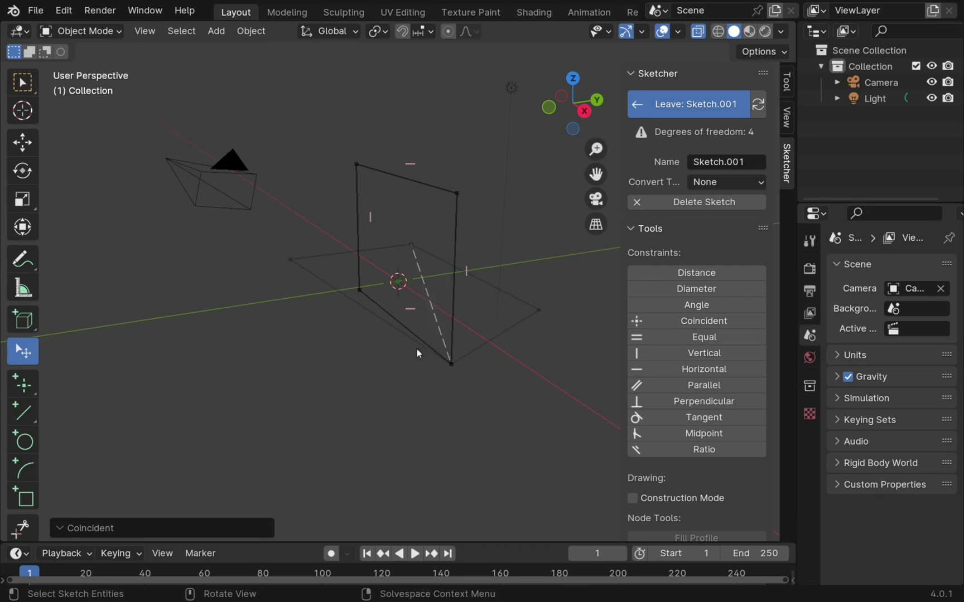
left_click(383, 351)
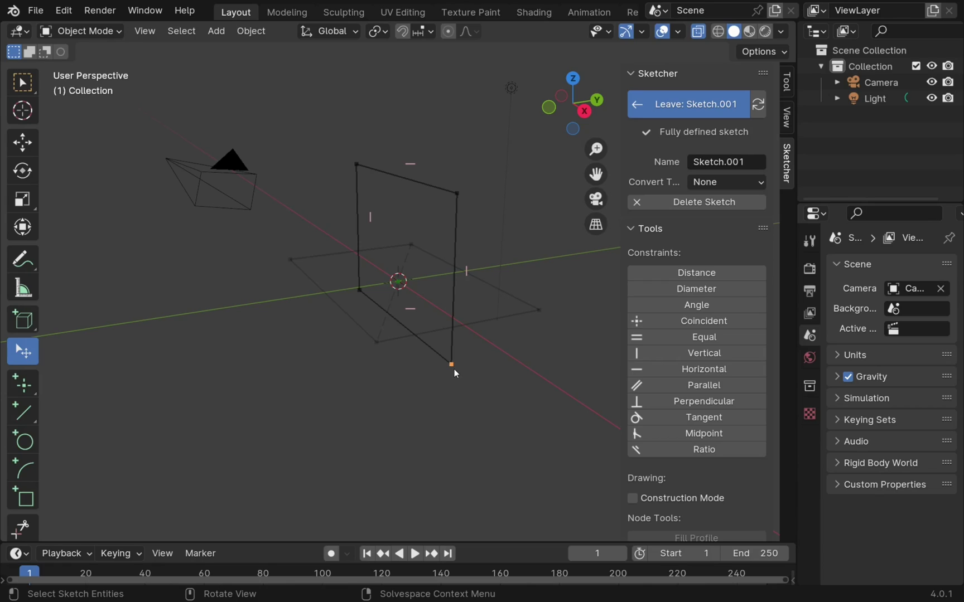
left_click(490, 319)
left_click(697, 435)
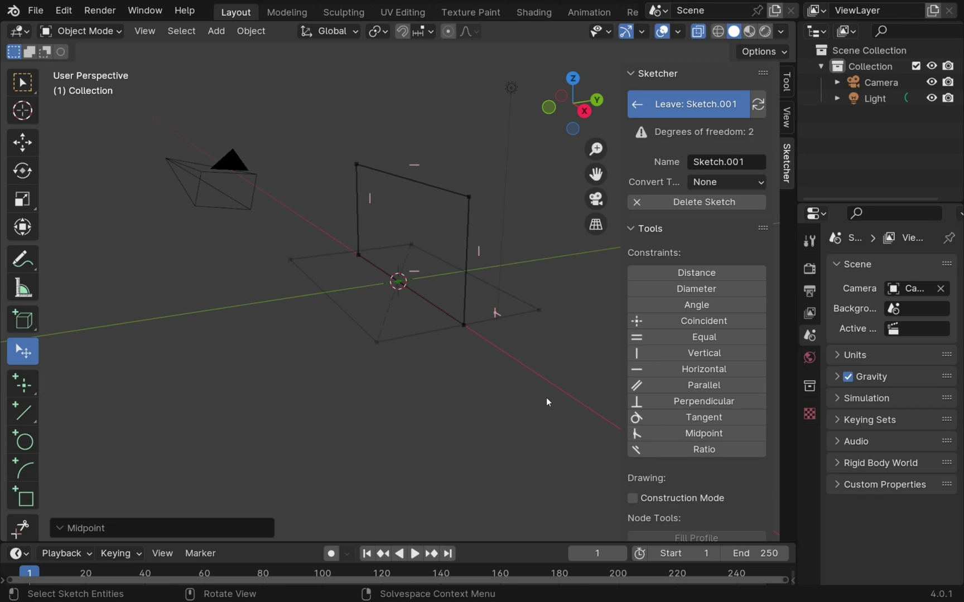
Step: Enable Show Origin Entities in Debug Settings and orbit around the origin planes
scroll(703, 510, "down", 10)
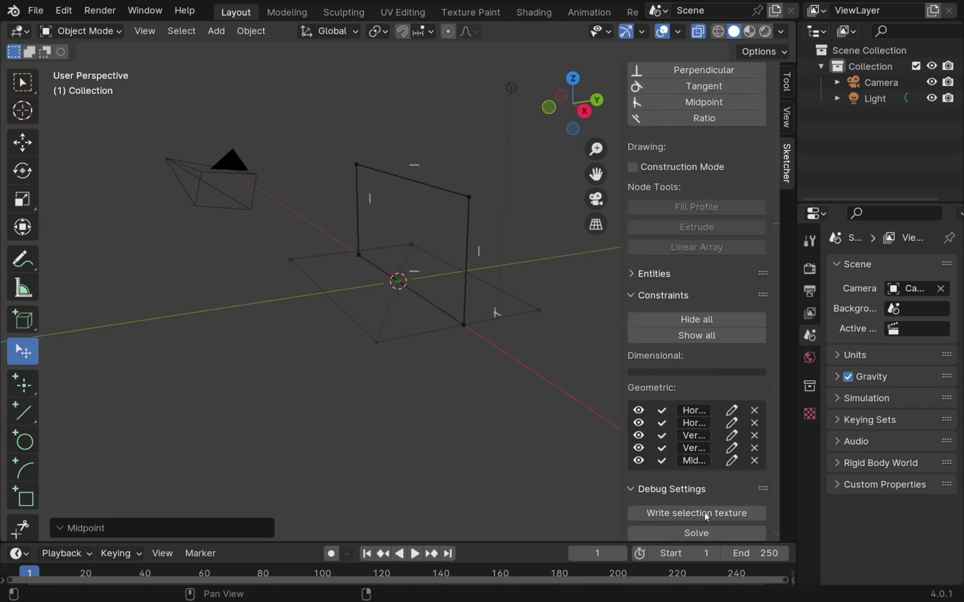
scroll(705, 513, "down", 5)
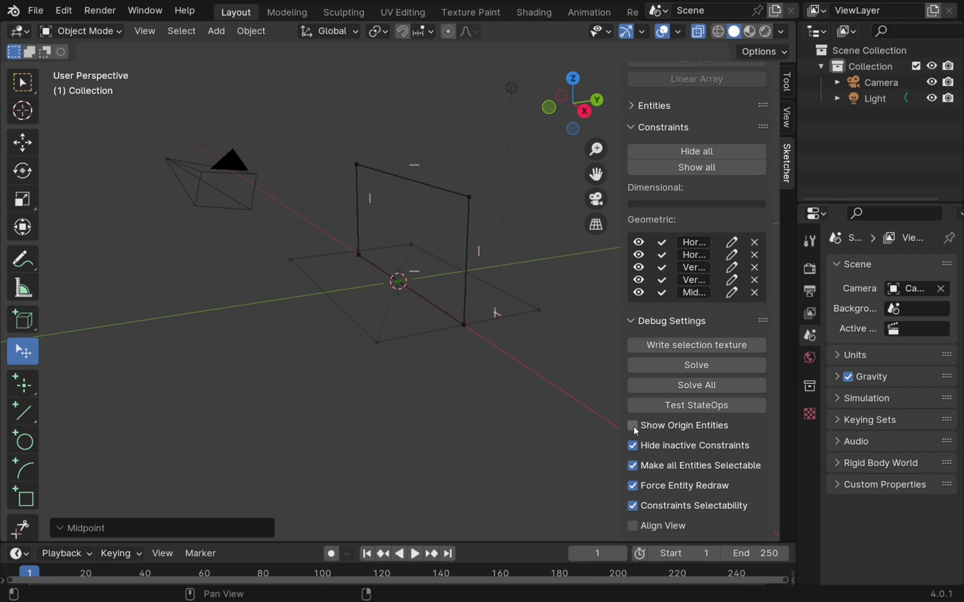
left_click(632, 426)
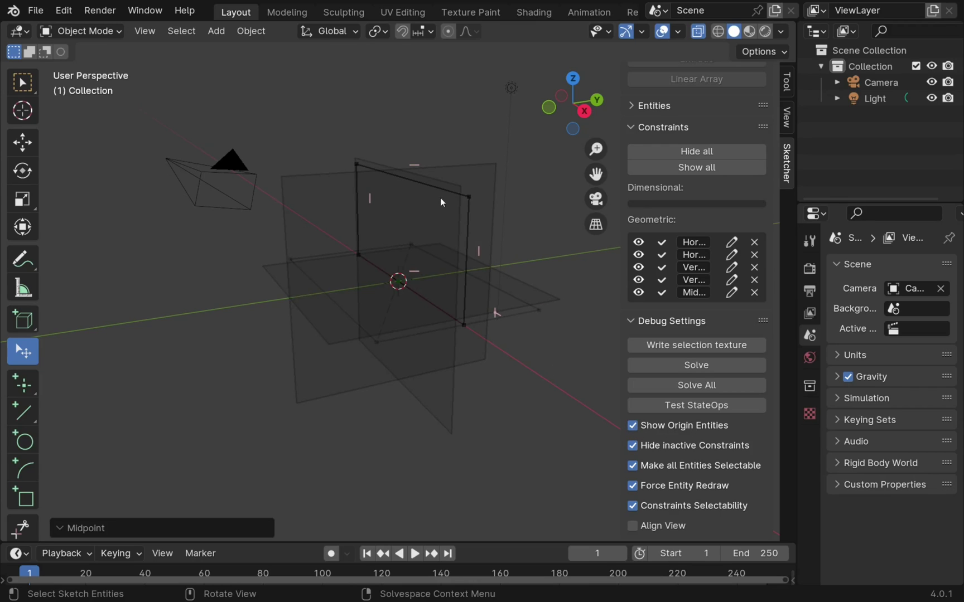
mouse_move(557, 108)
left_mouse_down()
mouse_move(567, 109)
mouse_move(570, 151)
mouse_move(566, 112)
mouse_move(555, 112)
left_mouse_up()
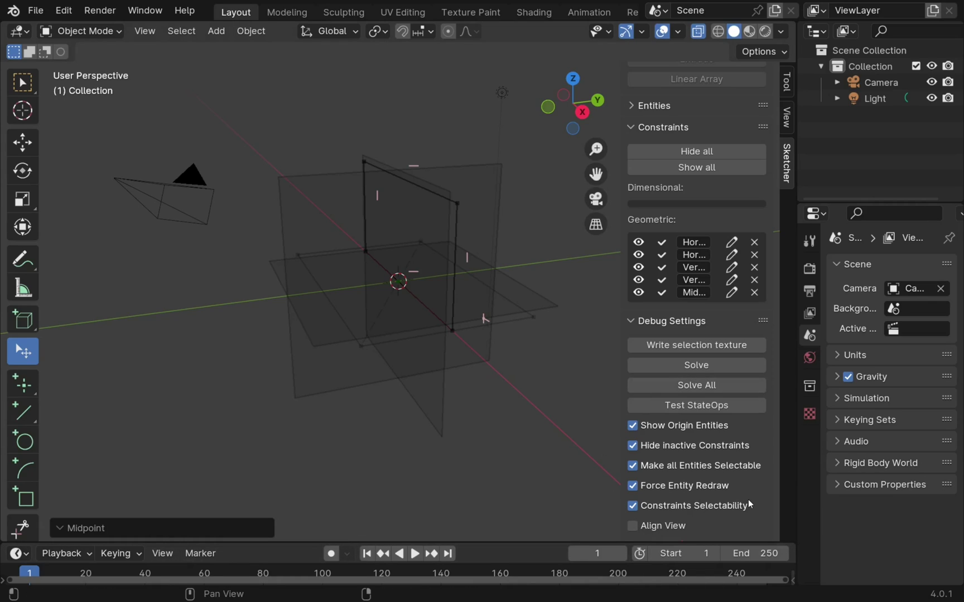
Step: Turn off Show Origin Entities and leave Sketch.001
left_click(638, 421)
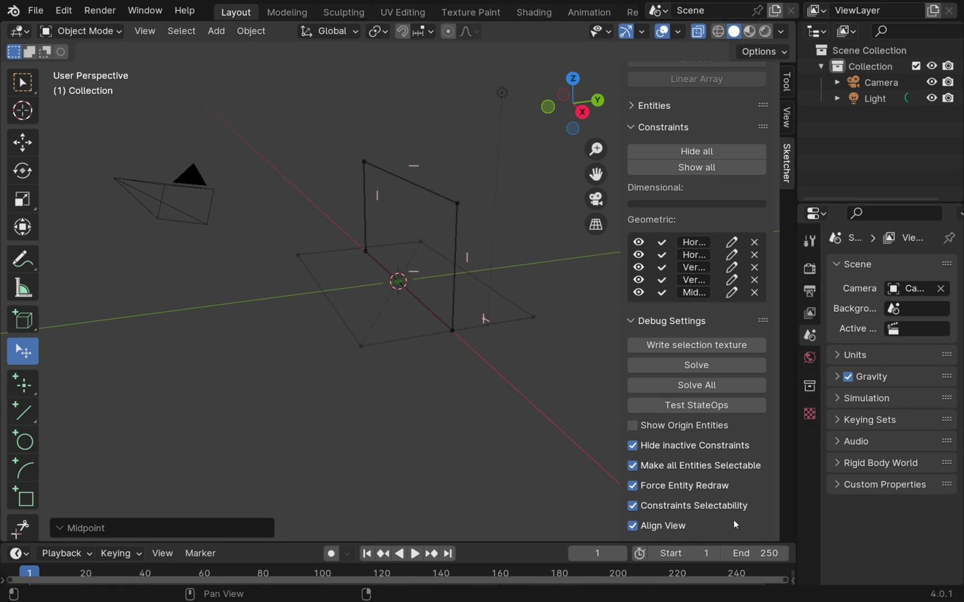
scroll(718, 171, "up", 4)
scroll(714, 170, "up", 15)
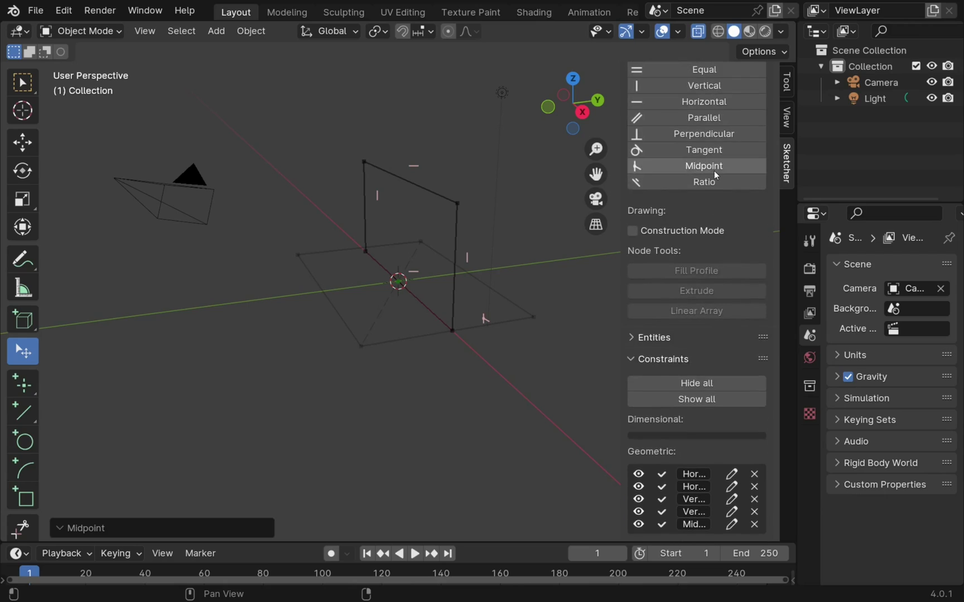
left_click(691, 105)
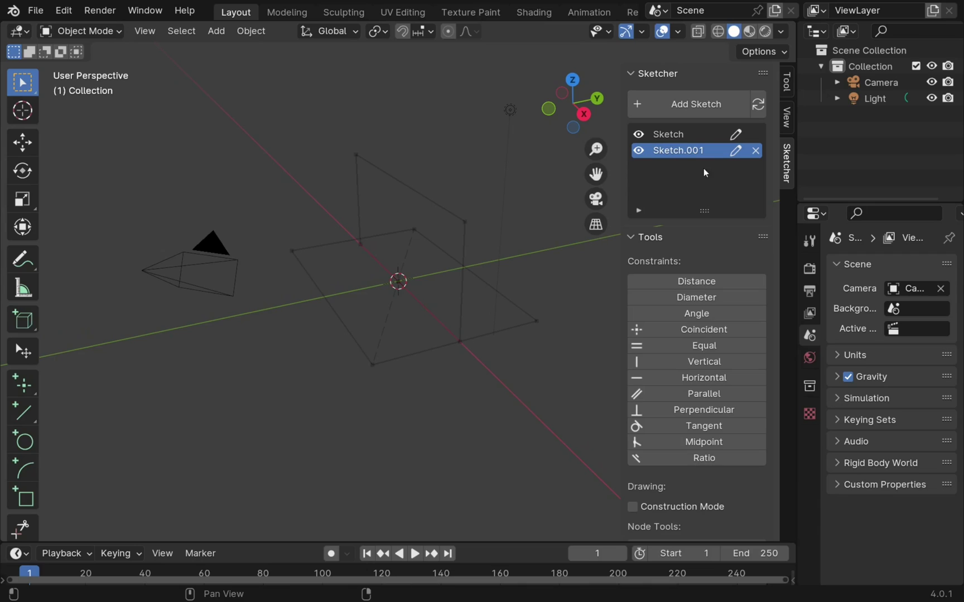
Step: Enter and leave Sketch, then Sketch.001, ending at the sketch list
left_click(736, 134)
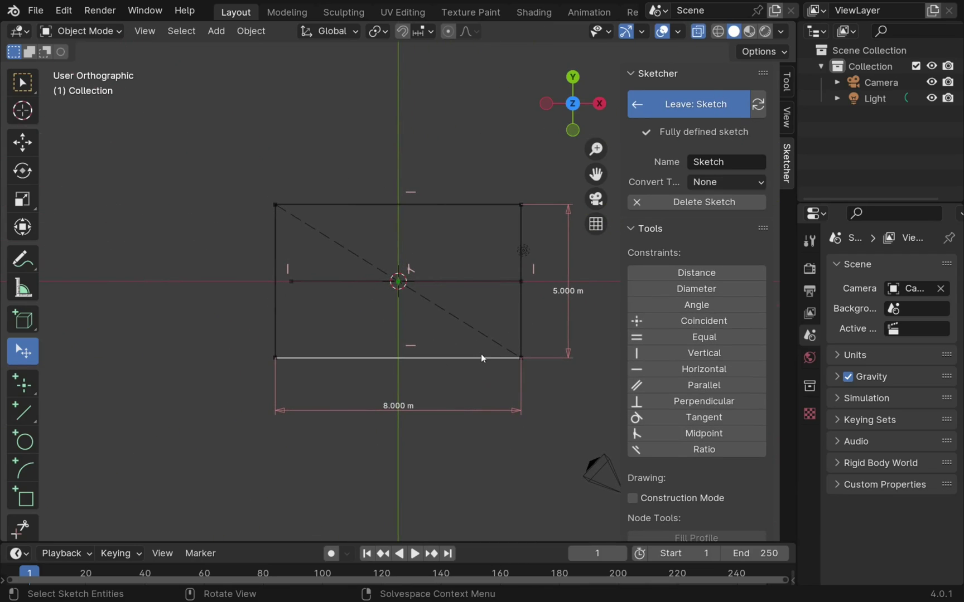
left_click(692, 102)
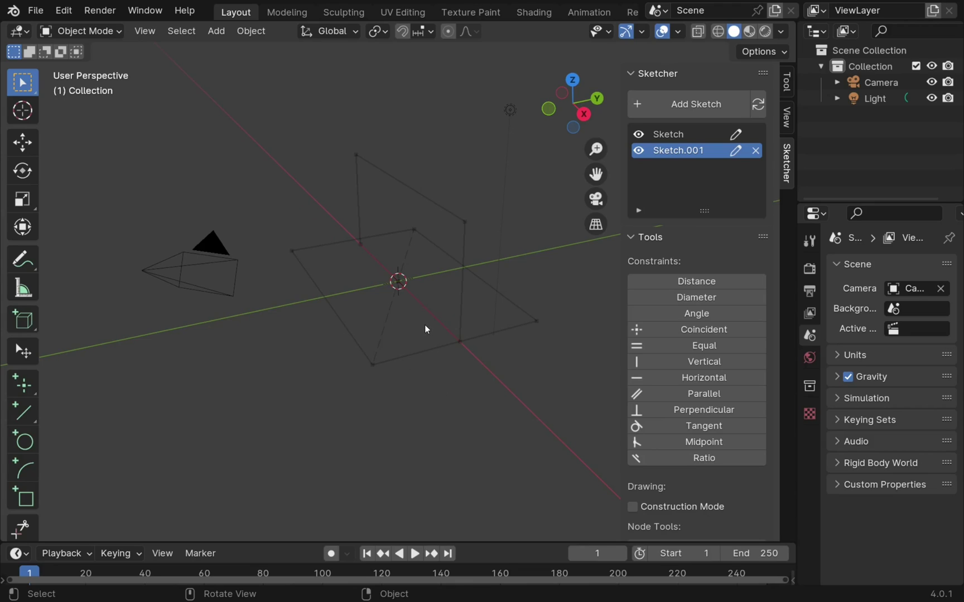
key("grave")
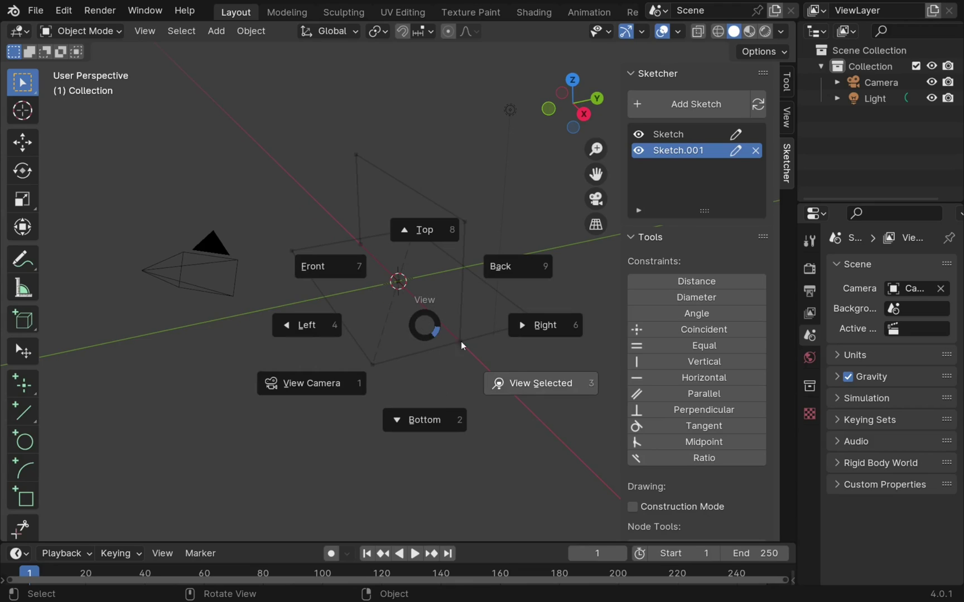
left_click(555, 389)
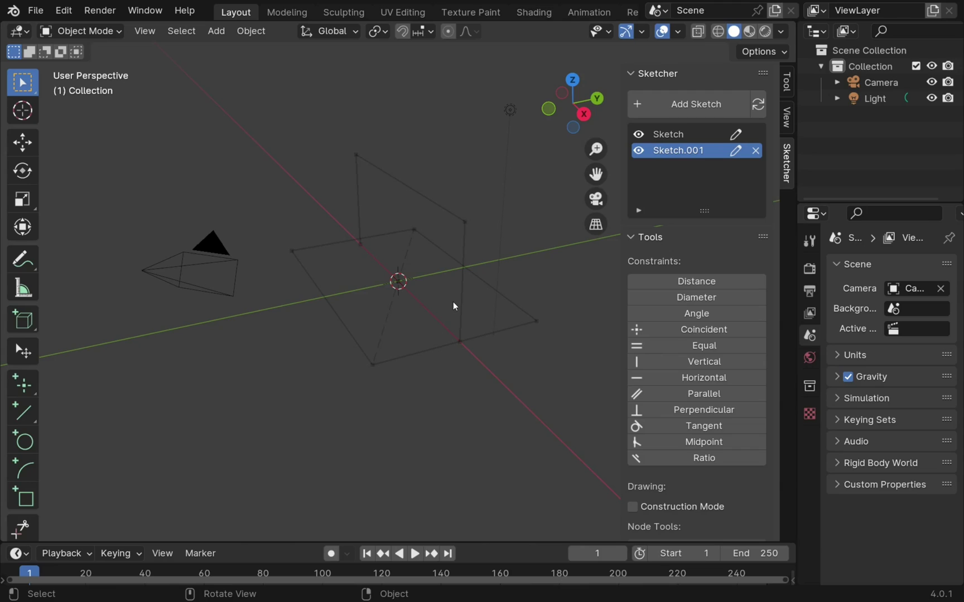
left_click(735, 151)
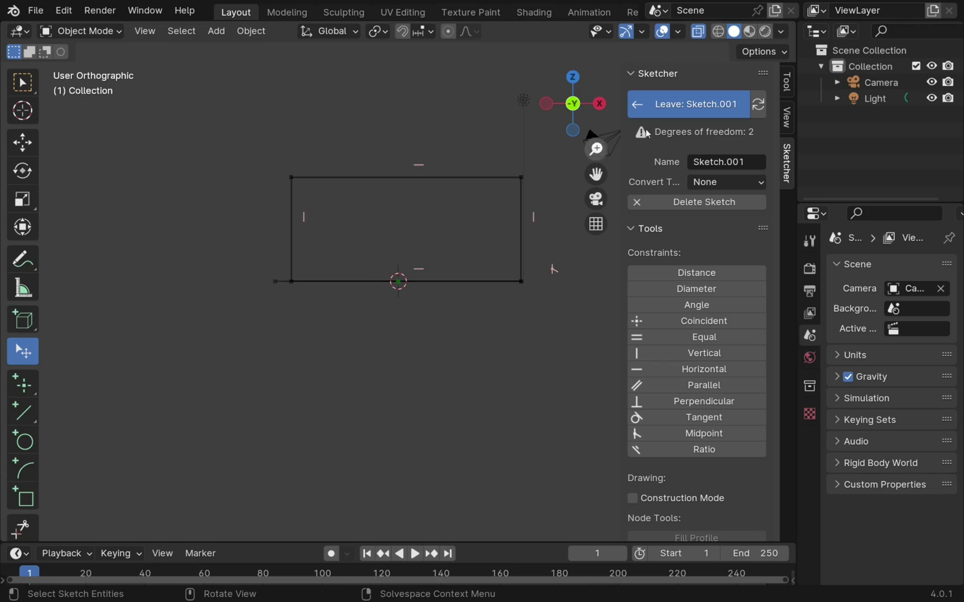
left_click(680, 106)
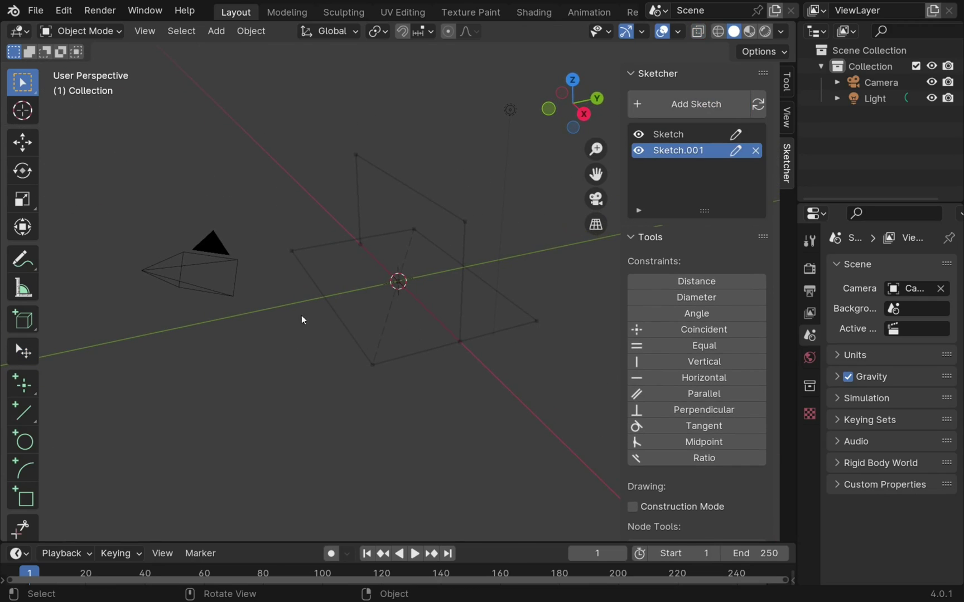